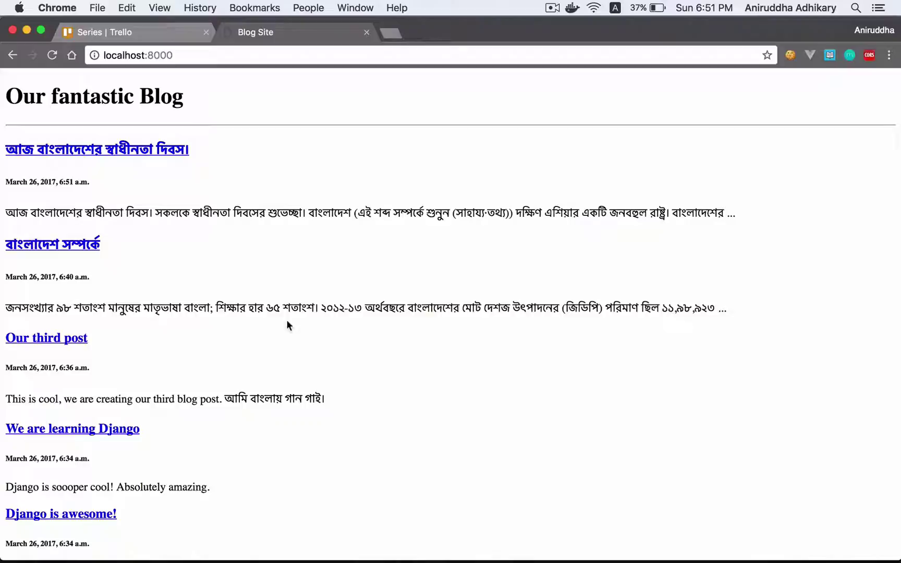
- Switch from the Chrome blog homepage to PyCharm showing admin.py
{"action": "key", "text": "super+Tab"}
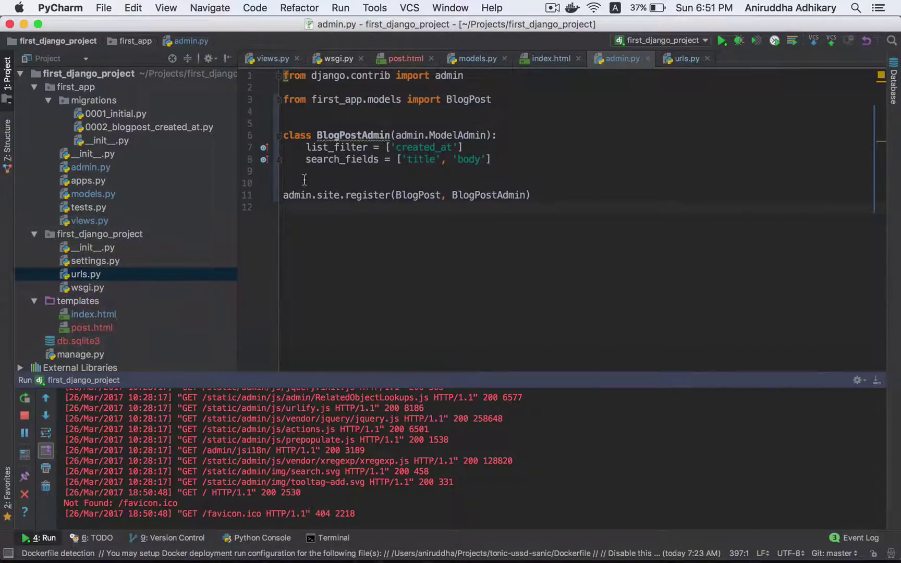
- In models.py, add a Category model with name = models.CharField(max_length=50)
{"action": "double_click", "coordinate": [120, 195]}
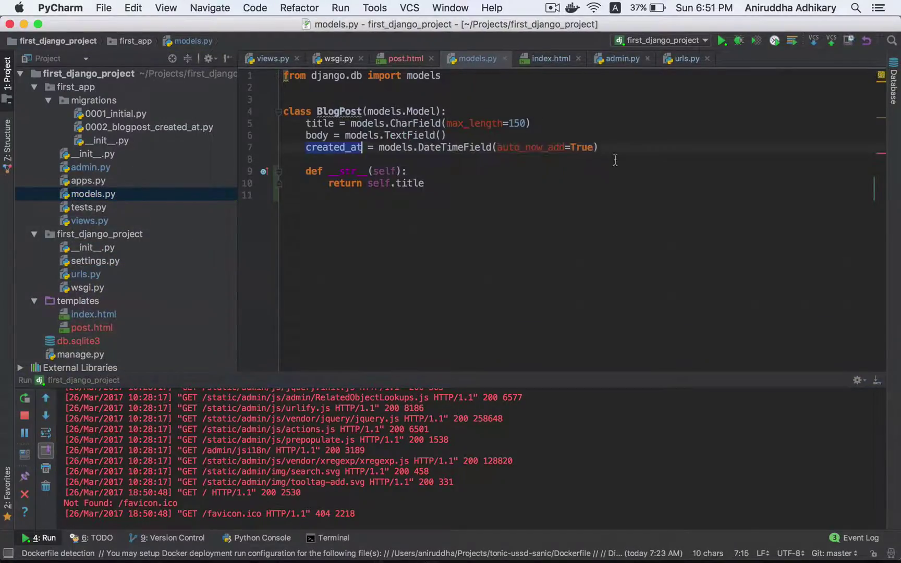
{"action": "left_click", "coordinate": [490, 197]}
{"action": "key", "text": "Return"}
{"action": "key", "text": "Return"}
{"action": "type", "text": "class "}
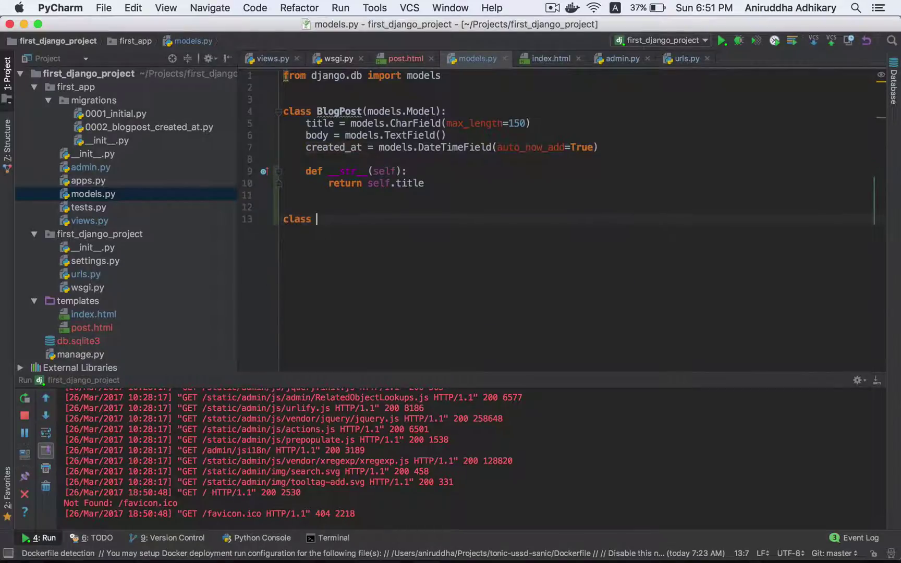
{"action": "type", "text": "Category("}
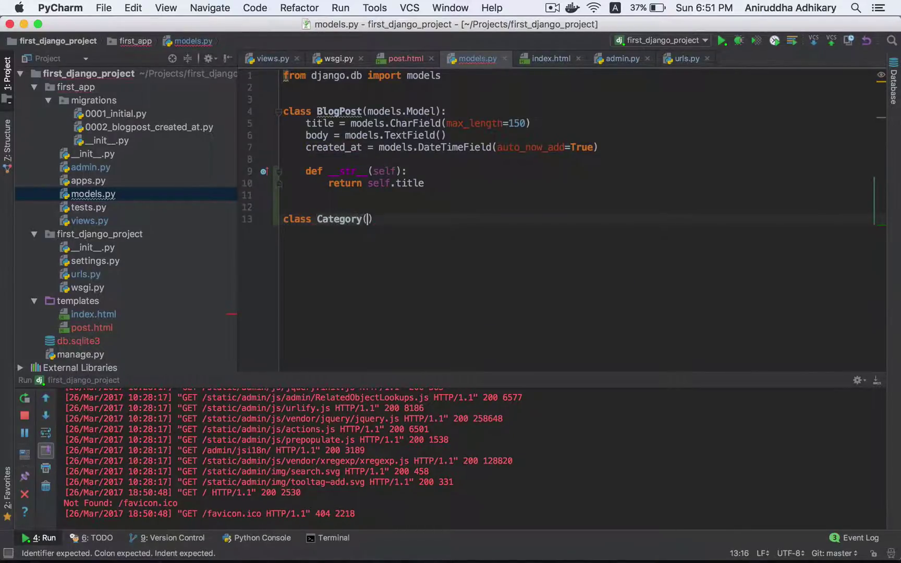
{"action": "type", "text": "models.Model"}
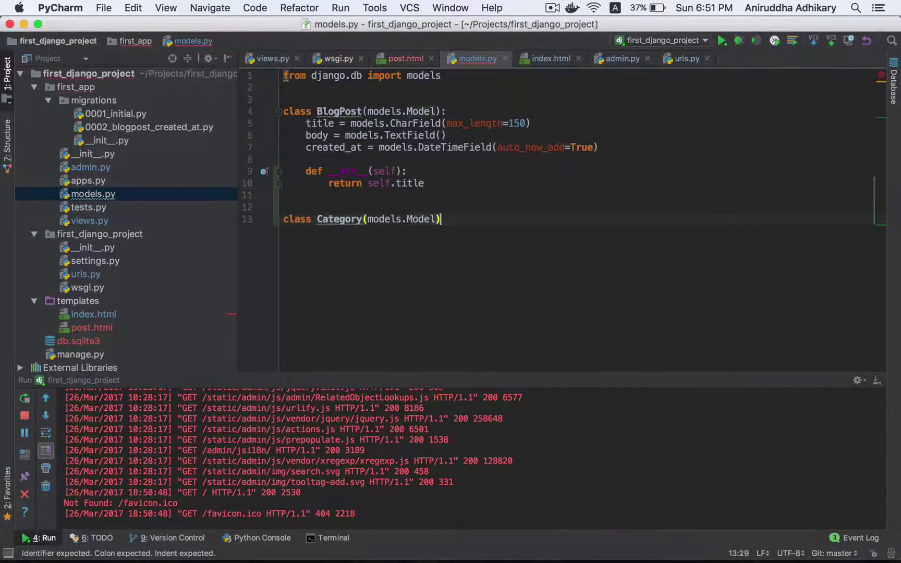
{"action": "type", "text": "):"}
{"action": "key", "text": "Return"}
{"action": "type", "text": "name = "}
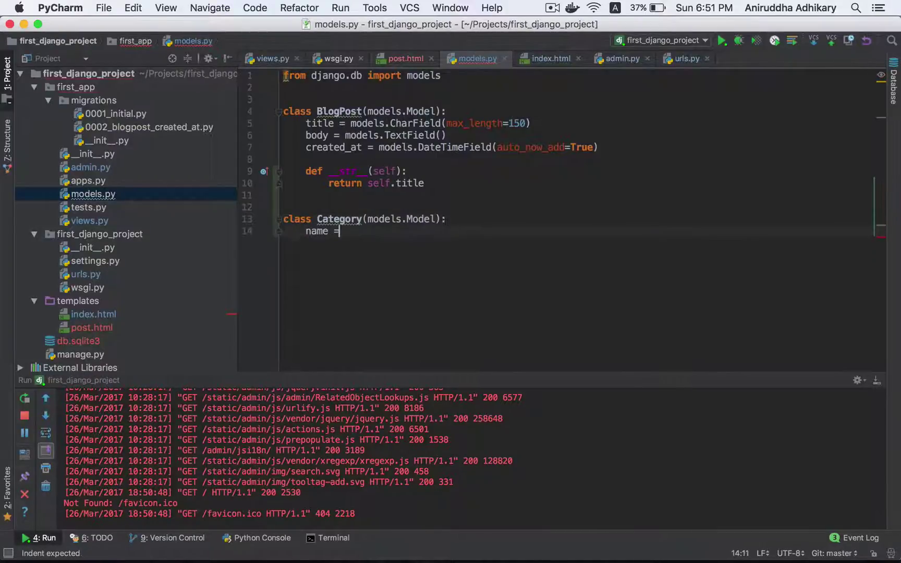
{"action": "type", "text": "models."}
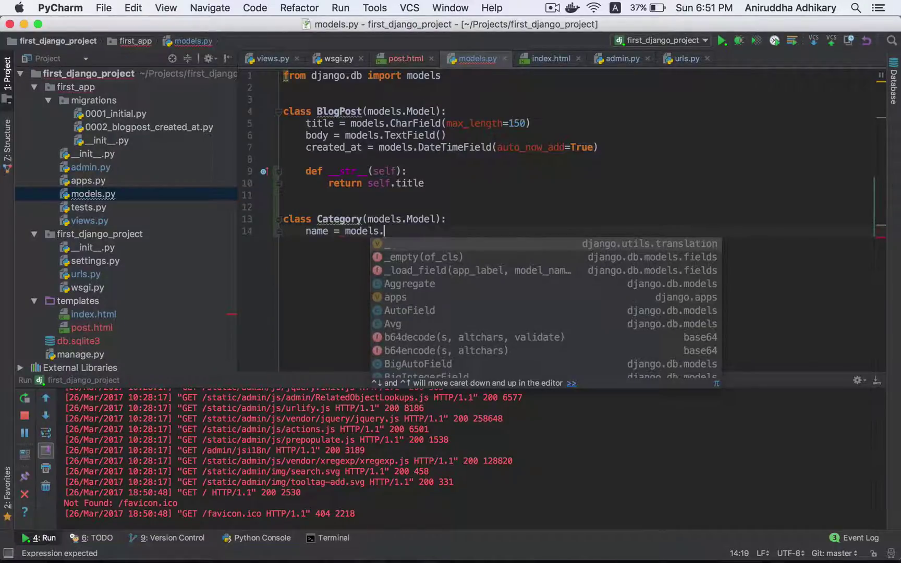
{"action": "type", "text": "Cha"}
{"action": "key", "text": "Tab"}
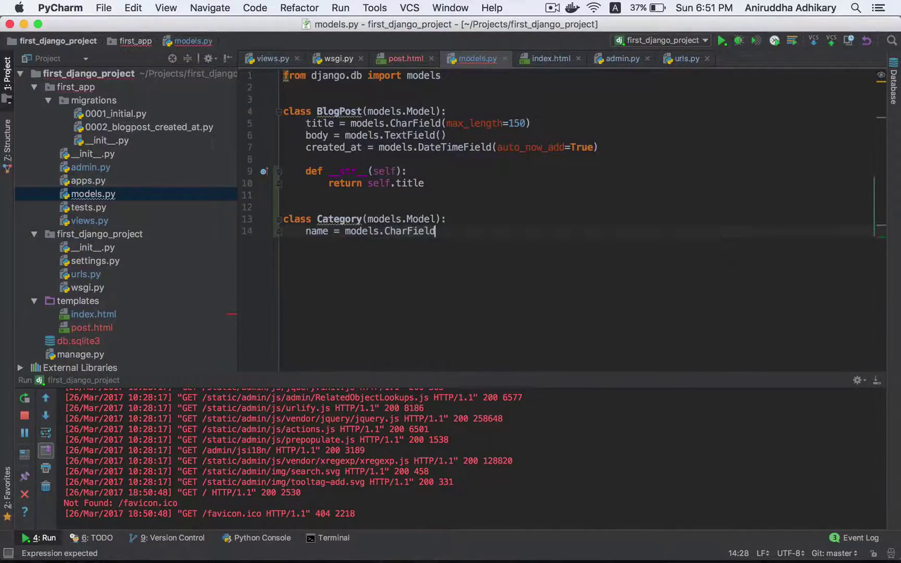
{"action": "type", "text": "(max"}
{"action": "key", "text": "Down"}
{"action": "key", "text": "Return"}
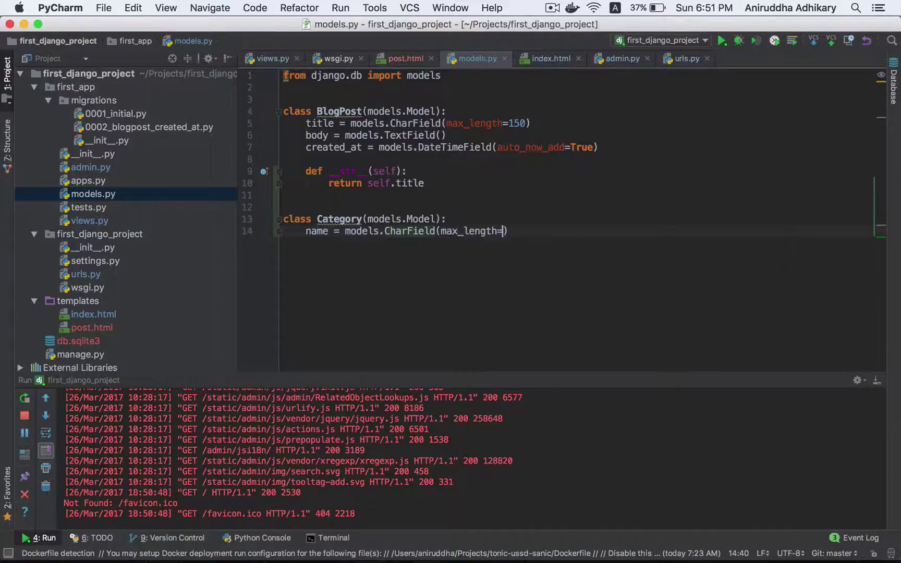
{"action": "type", "text": "50)"}
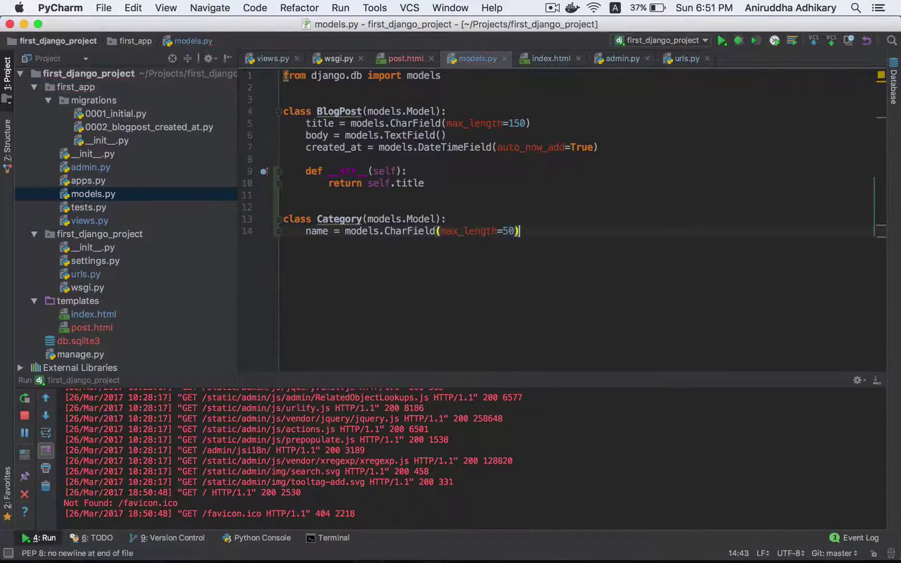
{"action": "key", "text": "Return"}
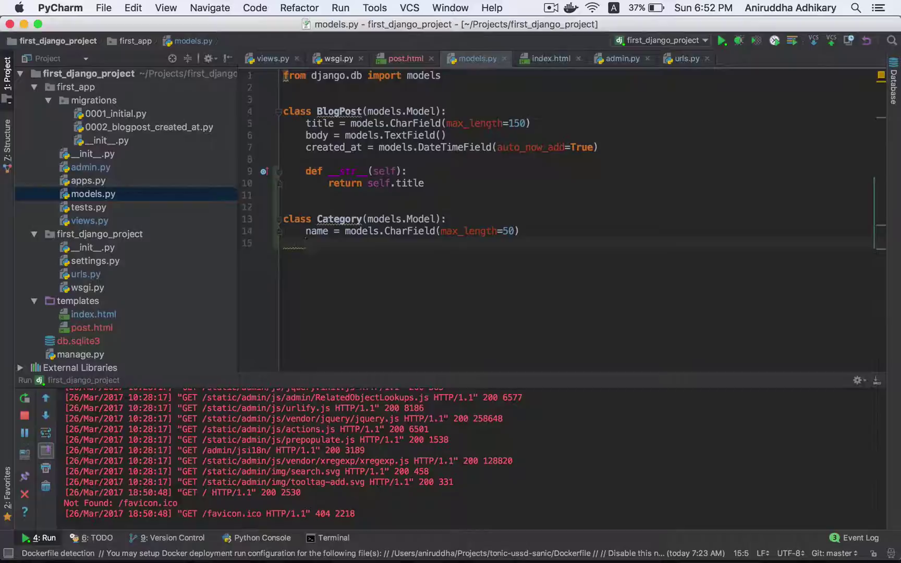
{"action": "type", "text": "desc"}
- Give Category a __str__ method returning self.name and save models.py
{"action": "key", "text": "BackSpace"}
{"action": "key", "text": "BackSpace"}
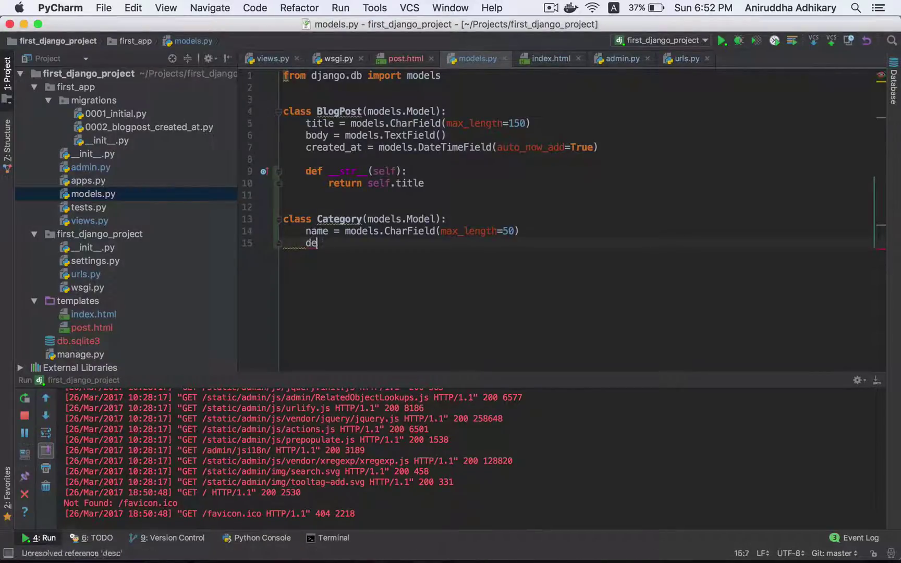
{"action": "key", "text": "BackSpace"}
{"action": "key", "text": "BackSpace"}
{"action": "key", "text": "Return"}
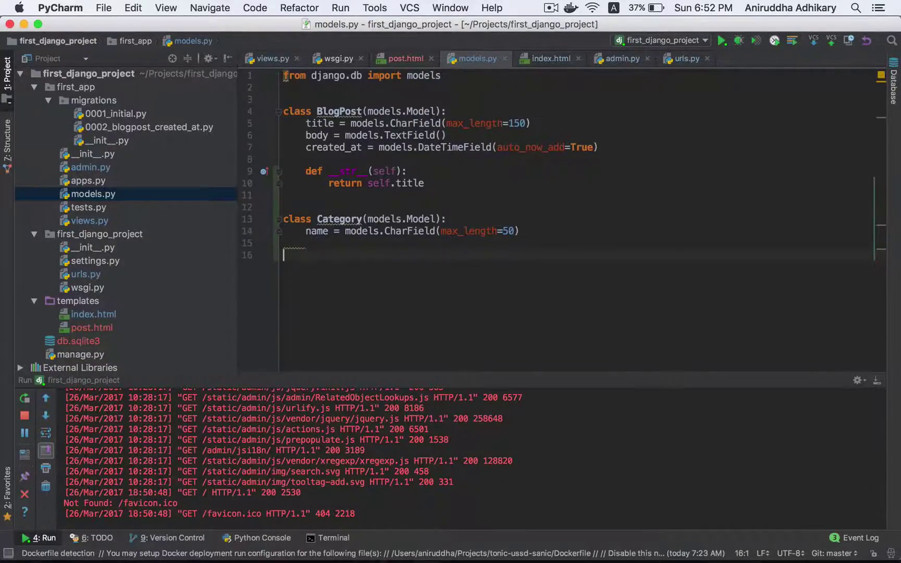
{"action": "type", "text": "def _"}
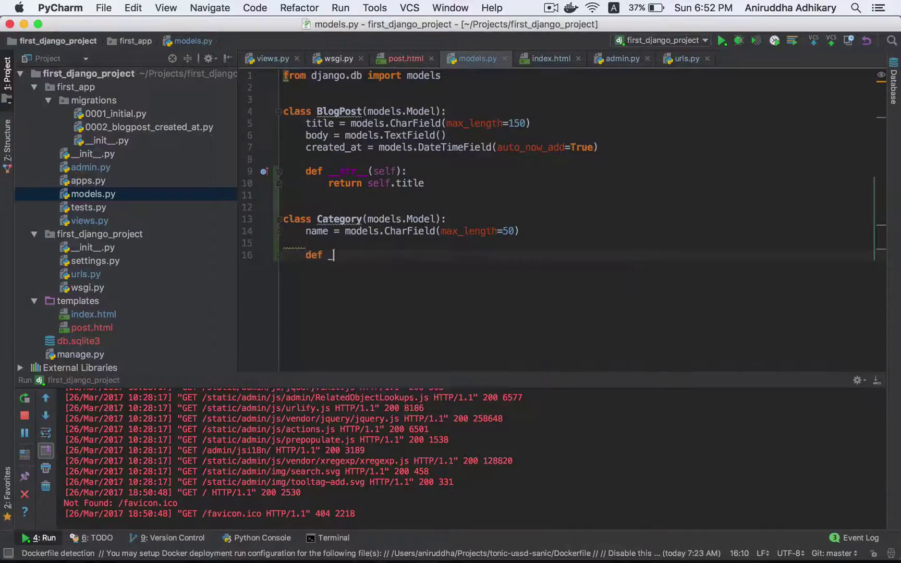
{"action": "type", "text": "_st"}
{"action": "key", "text": "Tab"}
{"action": "key", "text": "Return"}
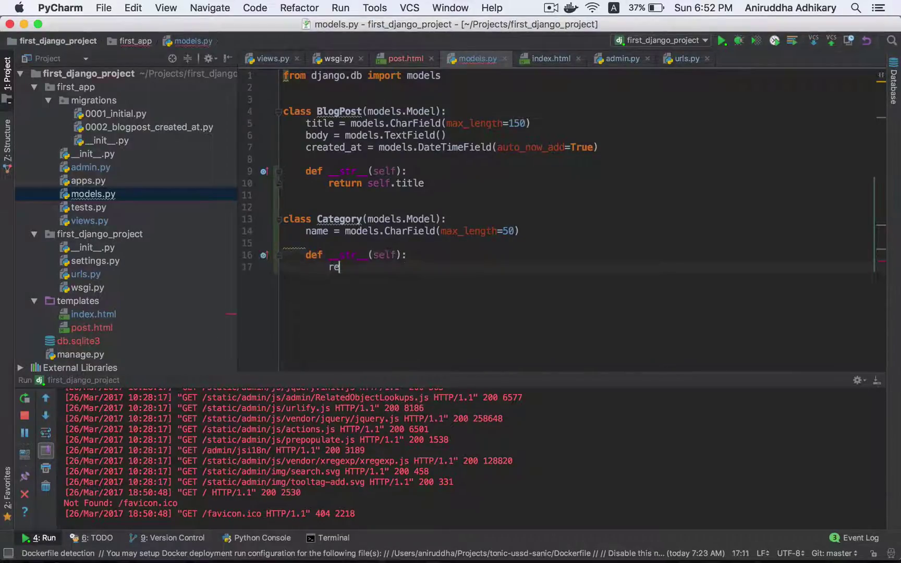
{"action": "type", "text": "retur"}
{"action": "key", "text": "Tab"}
{"action": "type", "text": "self"}
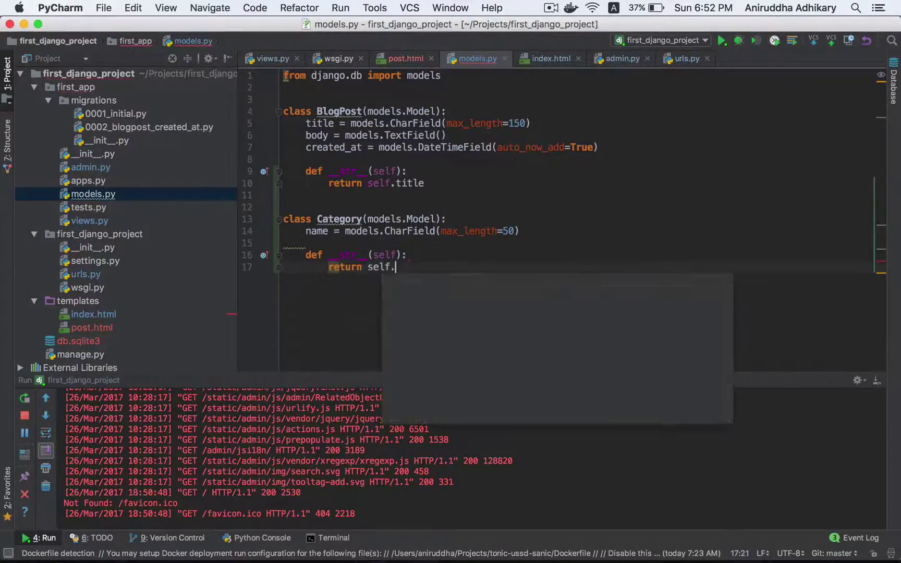
{"action": "type", "text": ".na"}
{"action": "key", "text": "Tab"}
{"action": "key", "text": "super+s"}
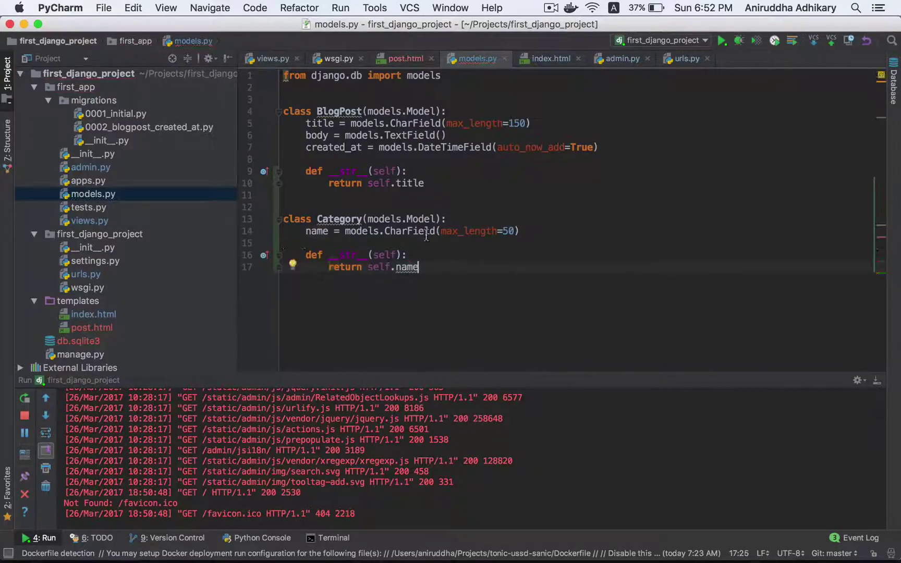
- Run makemigrations in the terminal to generate the Category migration
{"action": "left_click", "coordinate": [360, 219]}
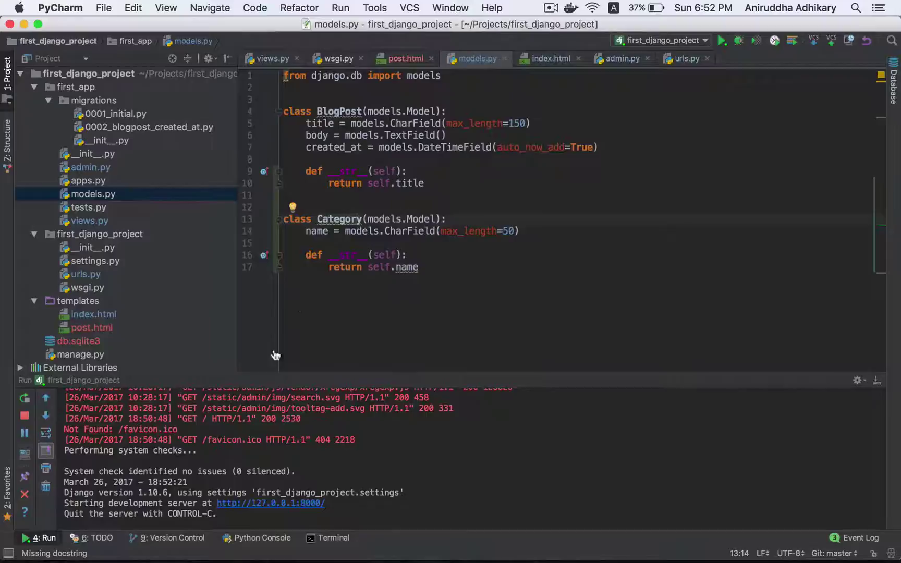
{"action": "left_click", "coordinate": [333, 539]}
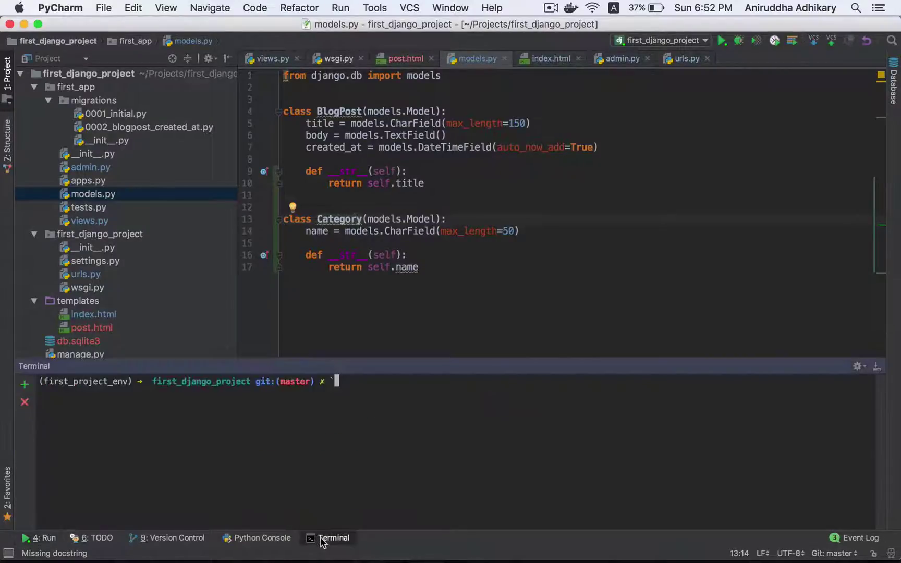
{"action": "type", "text": "`pyt"}
{"action": "key", "text": "BackSpace"}
{"action": "key", "text": "BackSpace"}
{"action": "key", "text": "BackSpace"}
{"action": "type", "text": "python man"}
{"action": "type", "text": "age.py makemigra"}
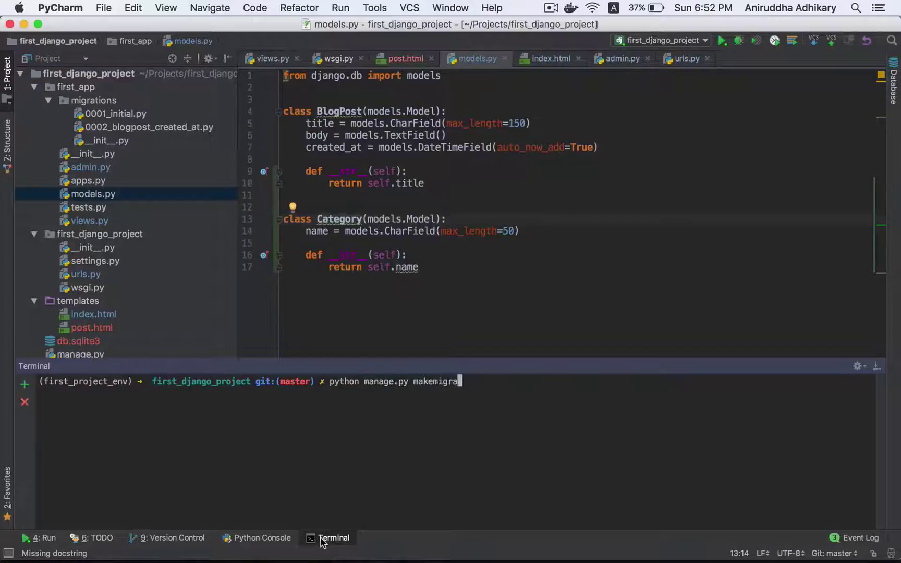
{"action": "type", "text": "tions"}
{"action": "key", "text": "Return"}
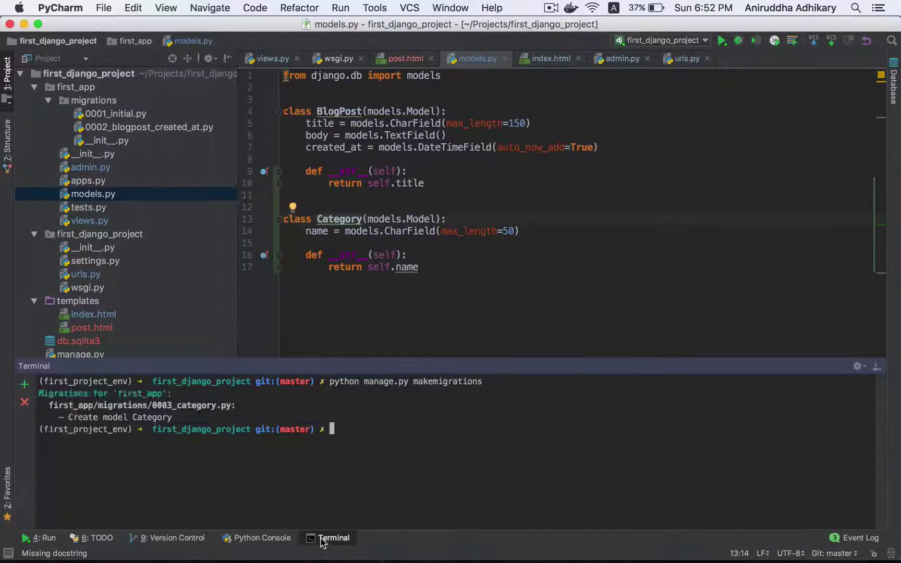
- Review the generated 0003_category.py migration file, then close it
{"action": "left_click_drag", "start_coordinate": [67, 418], "coordinate": [139, 418]}
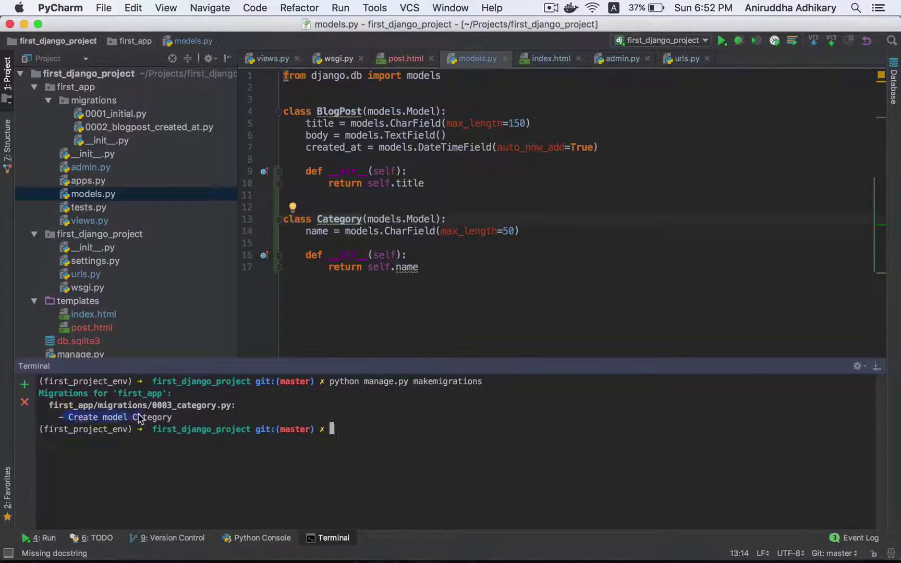
{"action": "left_click", "coordinate": [171, 114]}
{"action": "left_click", "coordinate": [167, 143]}
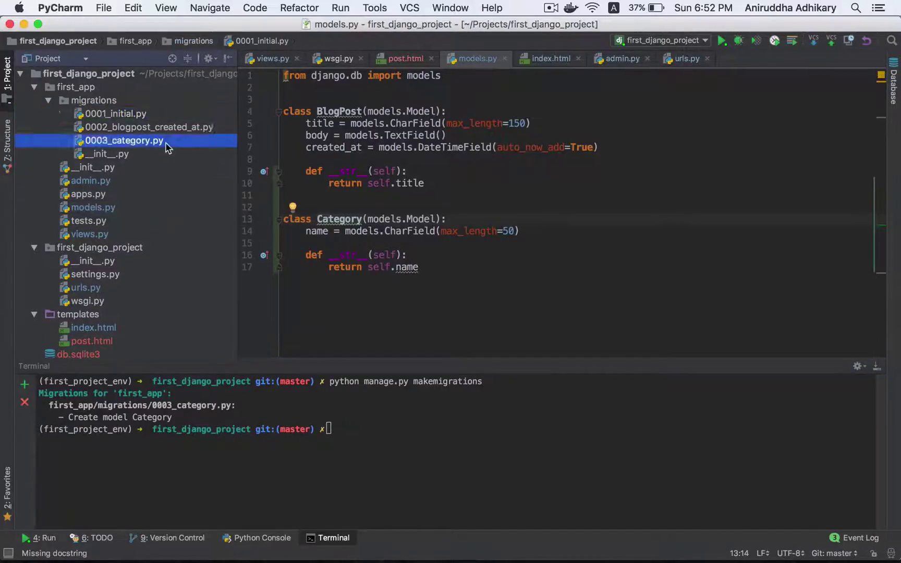
{"action": "double_click", "coordinate": [167, 144]}
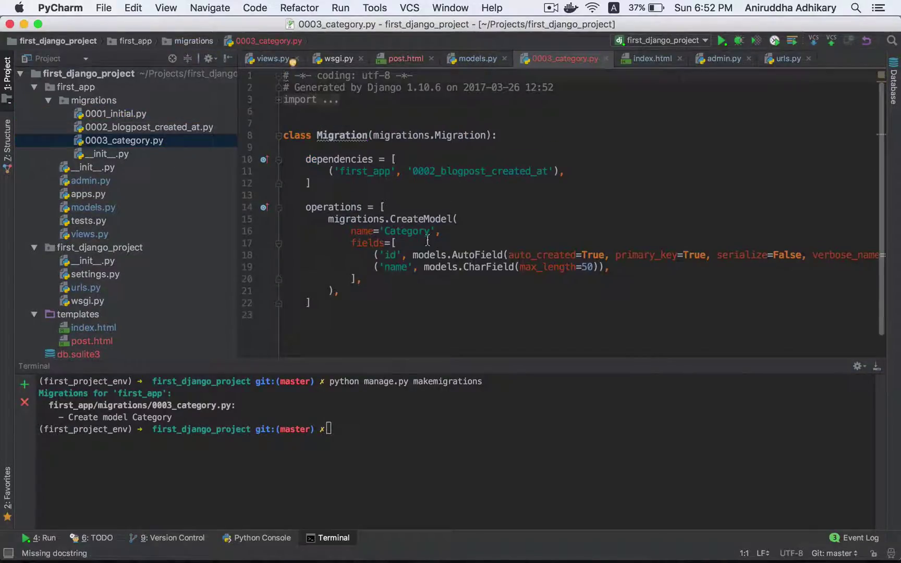
{"action": "key", "text": "ctrl+w"}
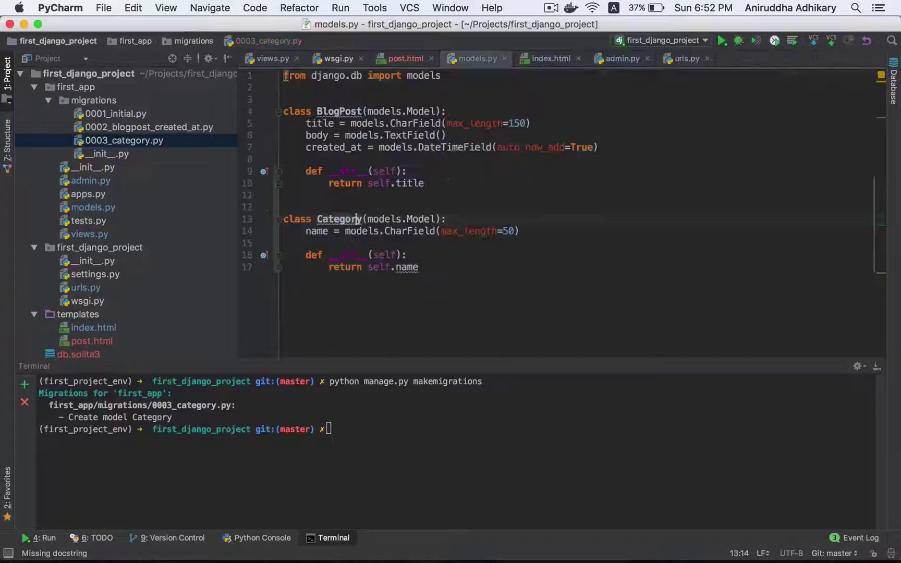
- Apply the migration with python manage.py migrate
{"action": "left_click", "coordinate": [375, 399]}
{"action": "key", "text": "Up"}
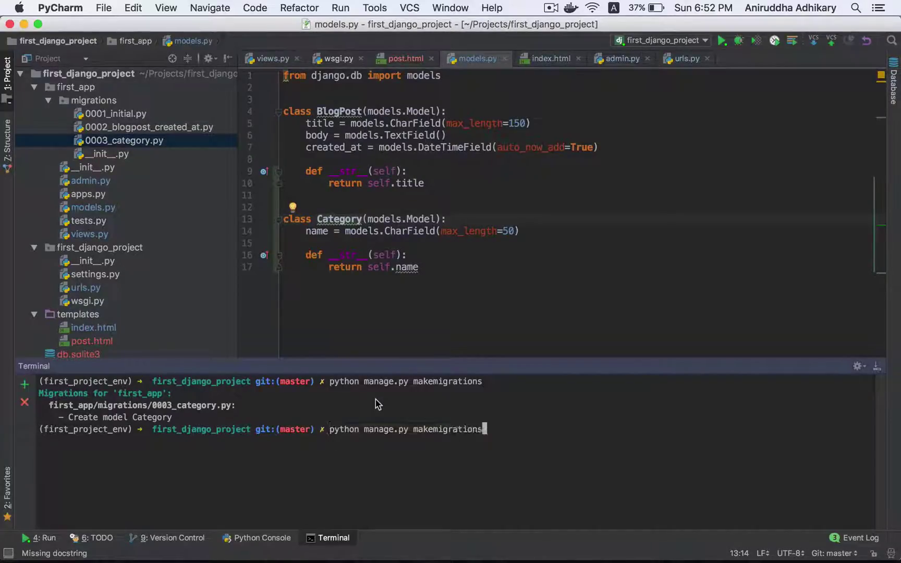
{"action": "key", "text": "BackSpace"}
{"action": "key", "text": "BackSpace"}
{"action": "key", "text": "BackSpace"}
{"action": "key", "text": "BackSpace"}
{"action": "key", "text": "BackSpace"}
{"action": "key", "text": "BackSpace"}
{"action": "key", "text": "BackSpace"}
{"action": "key", "text": "BackSpace"}
{"action": "key", "text": "BackSpace"}
{"action": "key", "text": "BackSpace"}
{"action": "key", "text": "BackSpace"}
{"action": "type", "text": "i"}
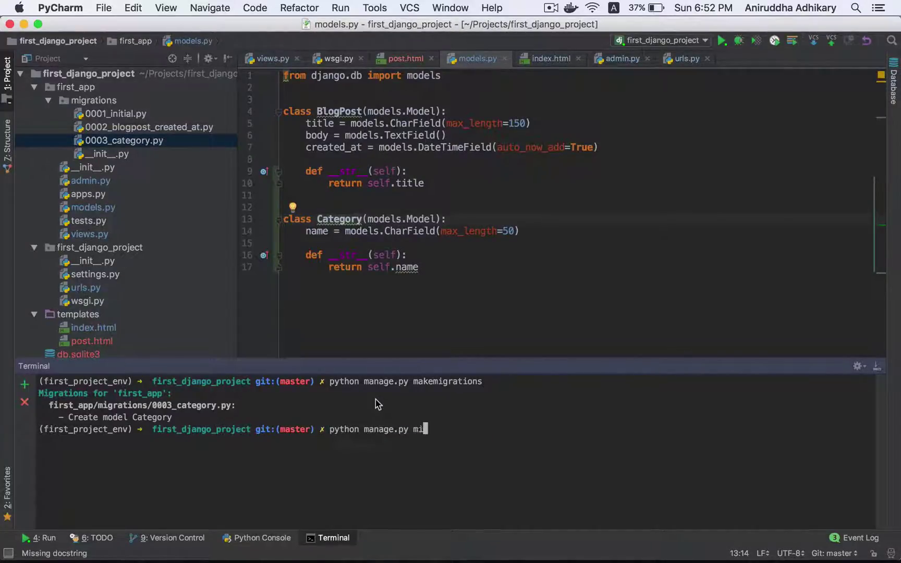
{"action": "type", "text": "grate"}
{"action": "key", "text": "Return"}
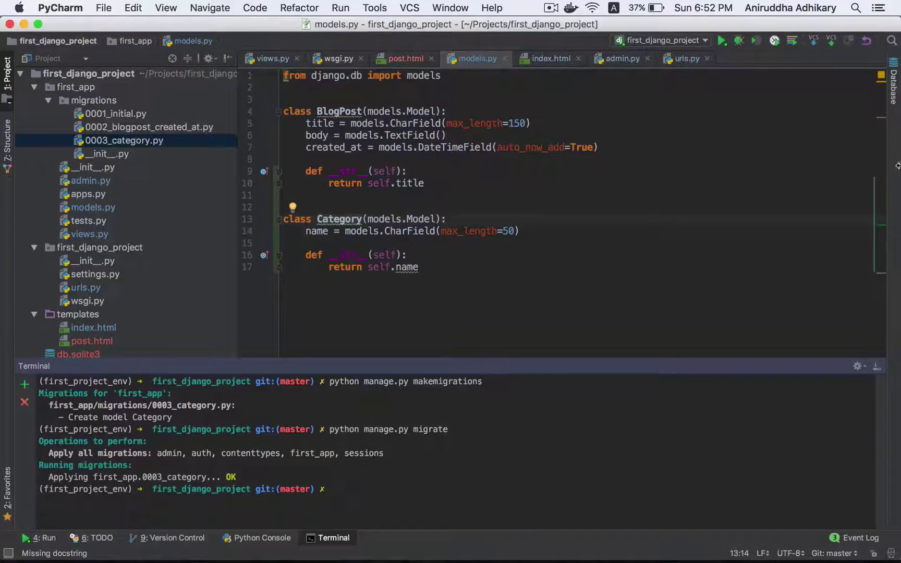
- Refresh the Database browser and check first_app_category's id and name columns
{"action": "left_click", "coordinate": [893, 83]}
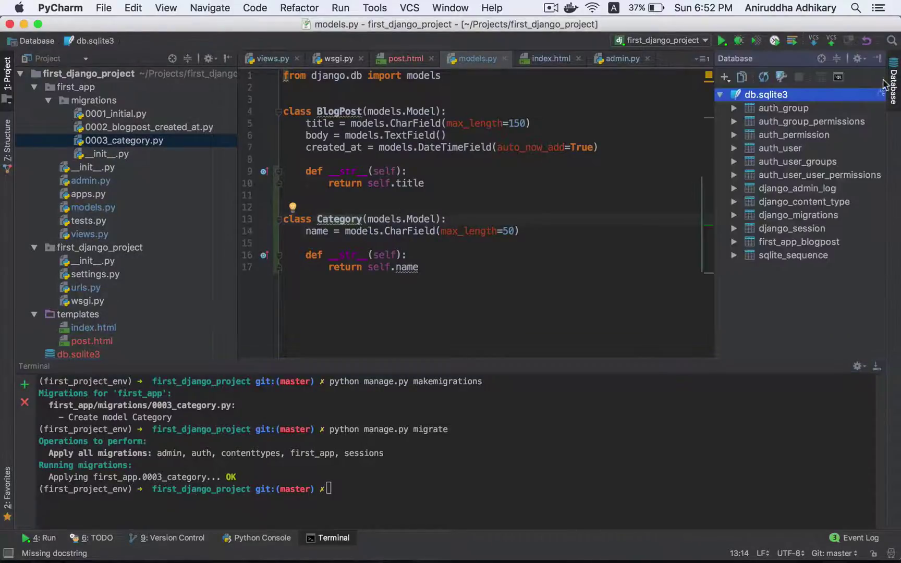
{"action": "left_click", "coordinate": [780, 200]}
{"action": "left_click", "coordinate": [764, 77]}
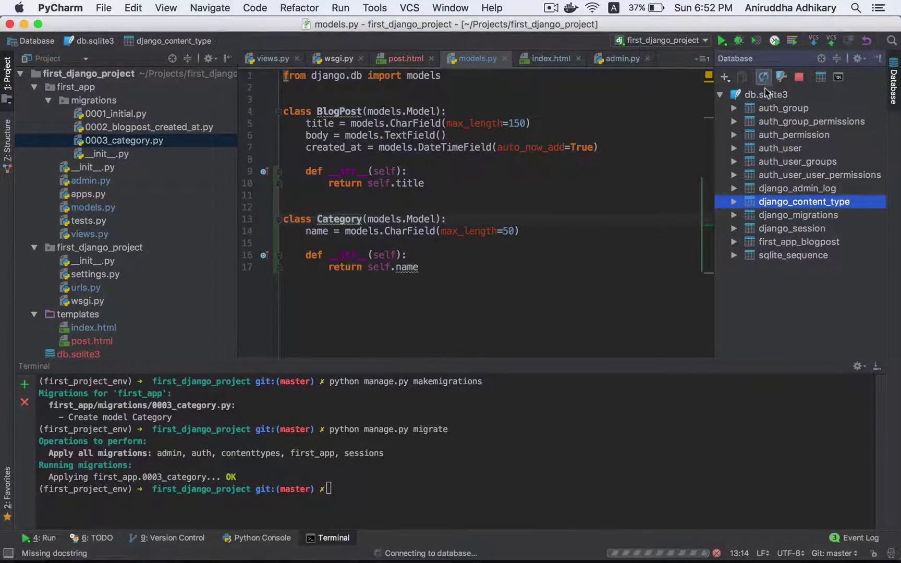
{"action": "left_click", "coordinate": [794, 255]}
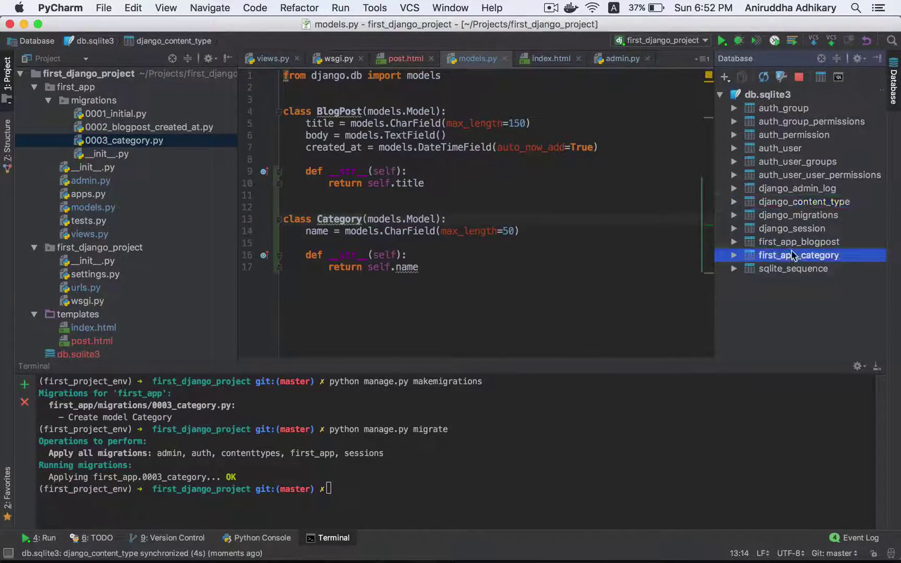
{"action": "left_click", "coordinate": [733, 256]}
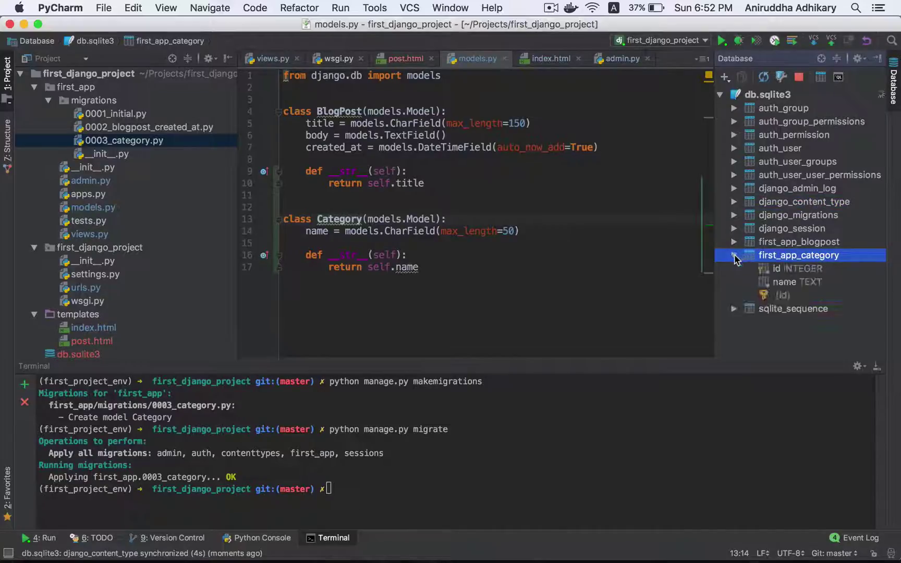
{"action": "left_click", "coordinate": [878, 59]}
- Add a trailing newline at the end of models.py
{"action": "left_click", "coordinate": [450, 267]}
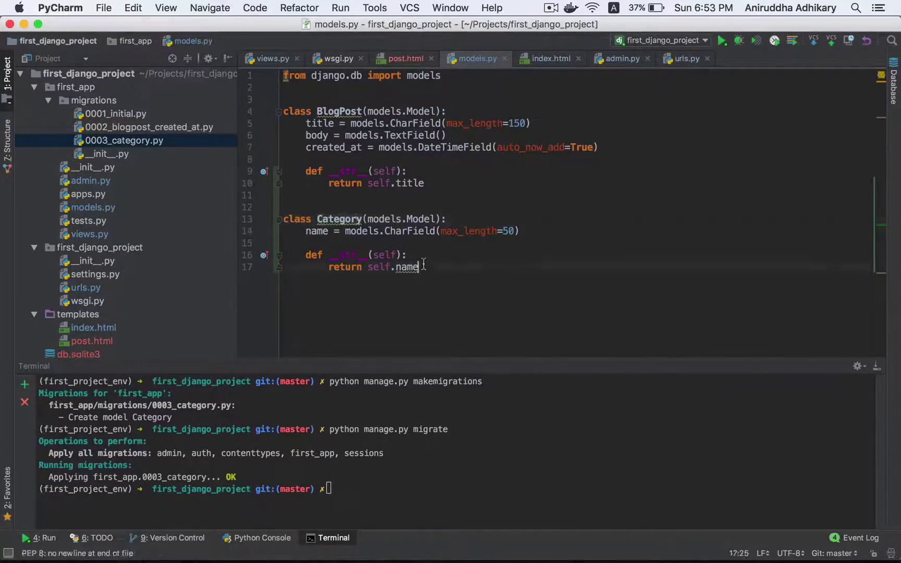
{"action": "left_click", "coordinate": [321, 465]}
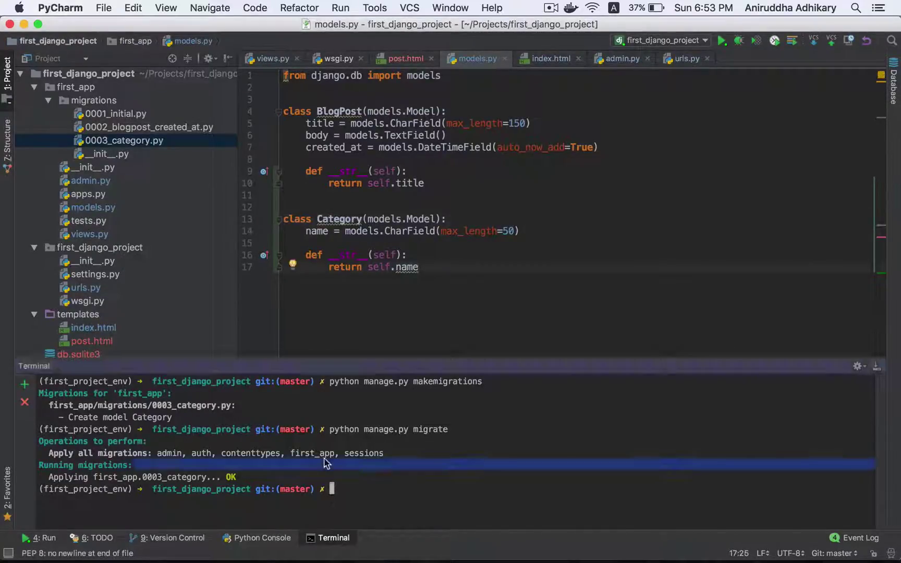
{"action": "left_click", "coordinate": [486, 231]}
{"action": "left_click", "coordinate": [445, 292]}
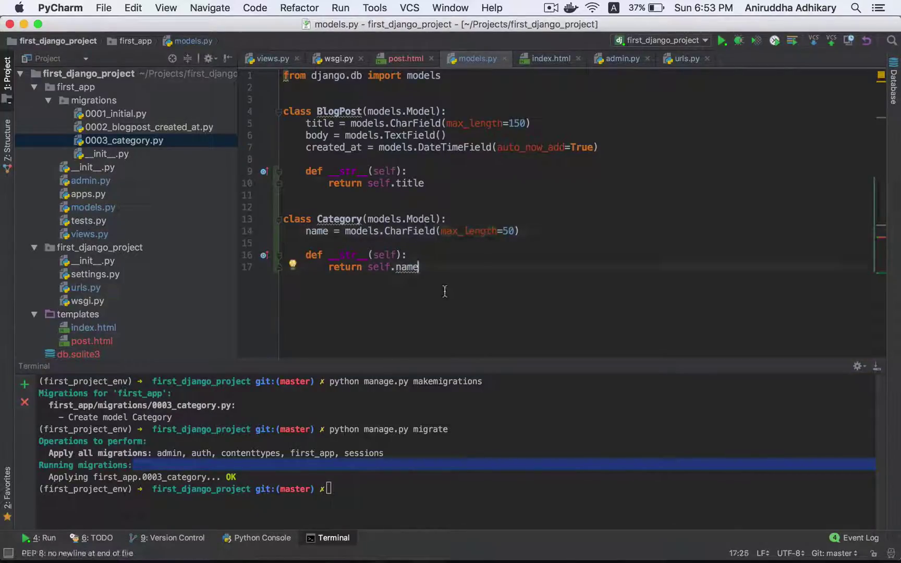
{"action": "key", "text": "Return"}
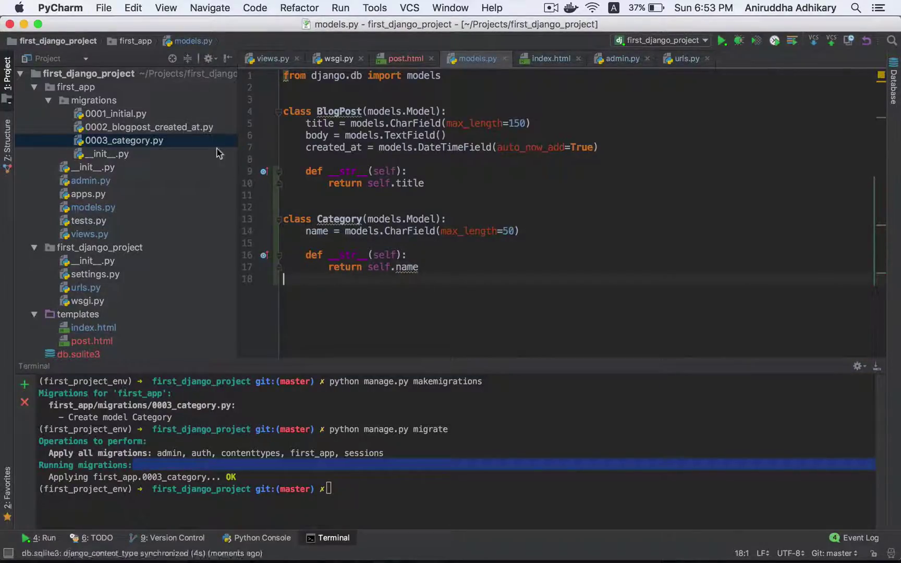
- In admin.py, add admin.site.register(Category), import Category from models, and save
{"action": "double_click", "coordinate": [90, 181]}
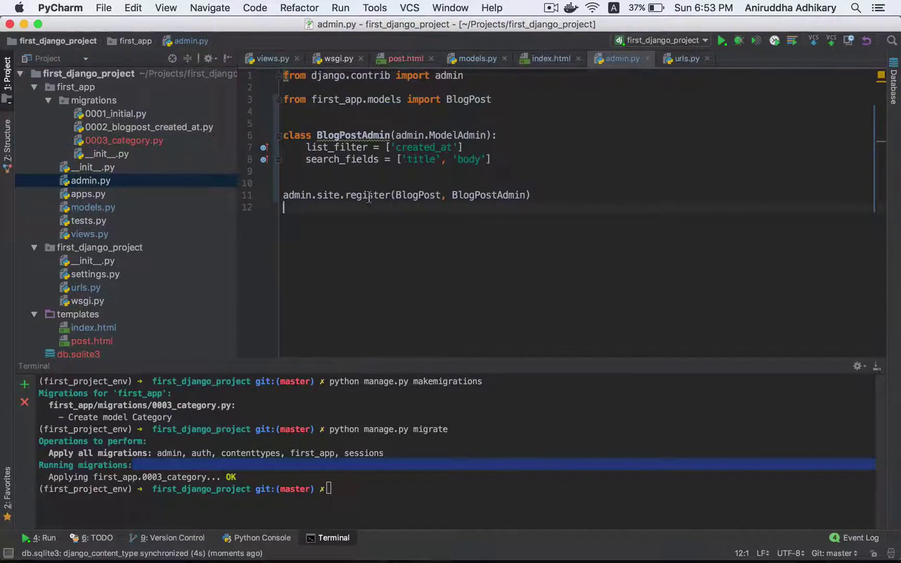
{"action": "key", "text": "super+d"}
{"action": "double_click", "coordinate": [489, 207]}
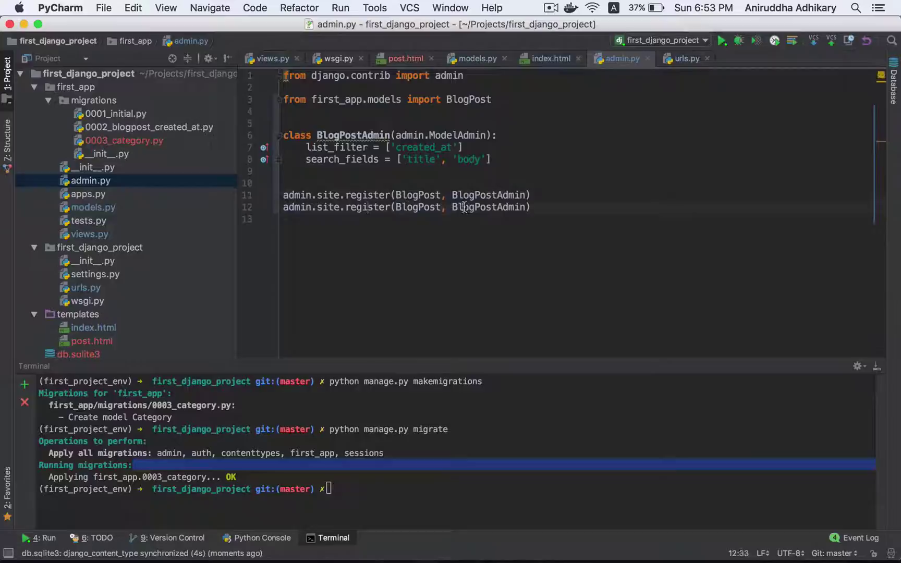
{"action": "key", "text": "BackSpace"}
{"action": "key", "text": "BackSpace"}
{"action": "key", "text": "BackSpace"}
{"action": "key", "text": "BackSpace"}
{"action": "key", "text": "BackSpace"}
{"action": "key", "text": "BackSpace"}
{"action": "key", "text": "BackSpace"}
{"action": "key", "text": "BackSpace"}
{"action": "key", "text": "BackSpace"}
{"action": "key", "text": "BackSpace"}
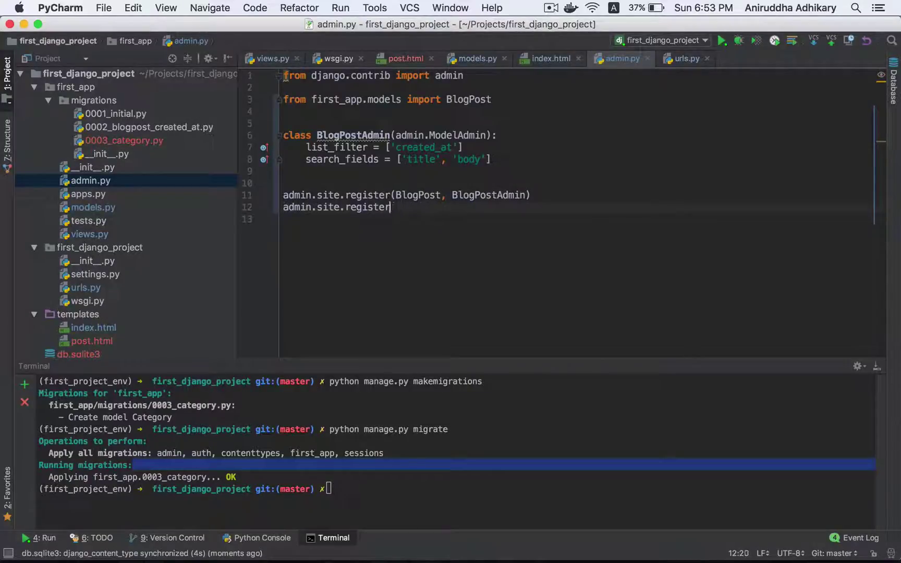
{"action": "type", "text": "(Category"}
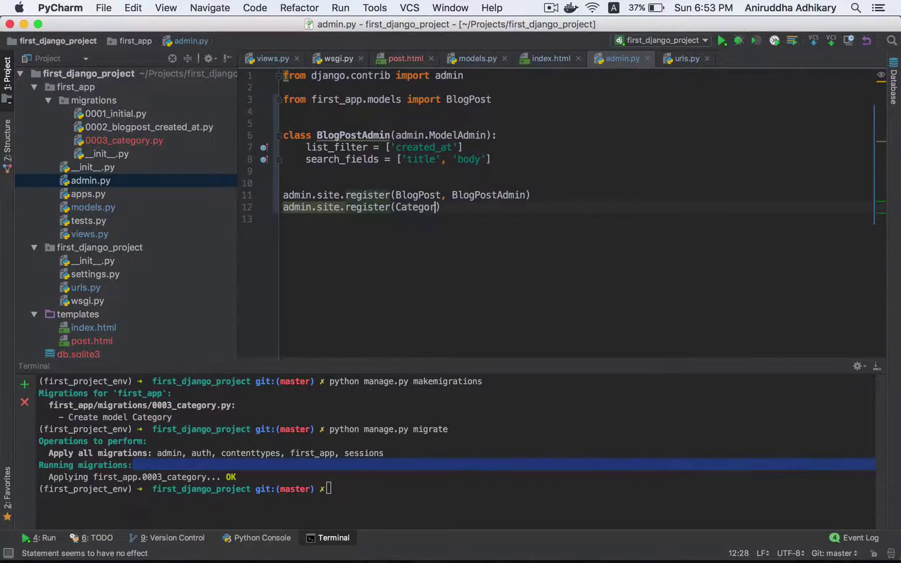
{"action": "key", "text": "alt+Return"}
{"action": "key", "text": "Return"}
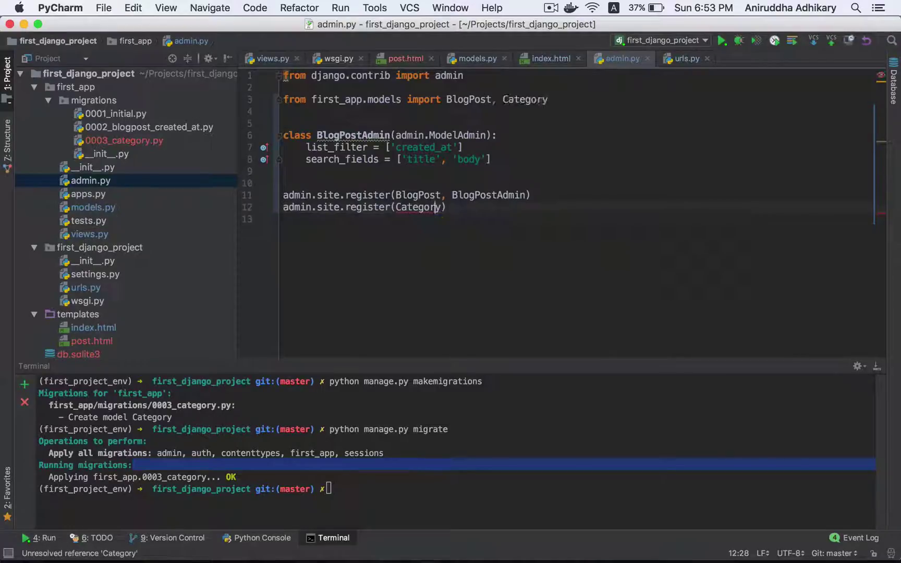
{"action": "key", "text": "super+s"}
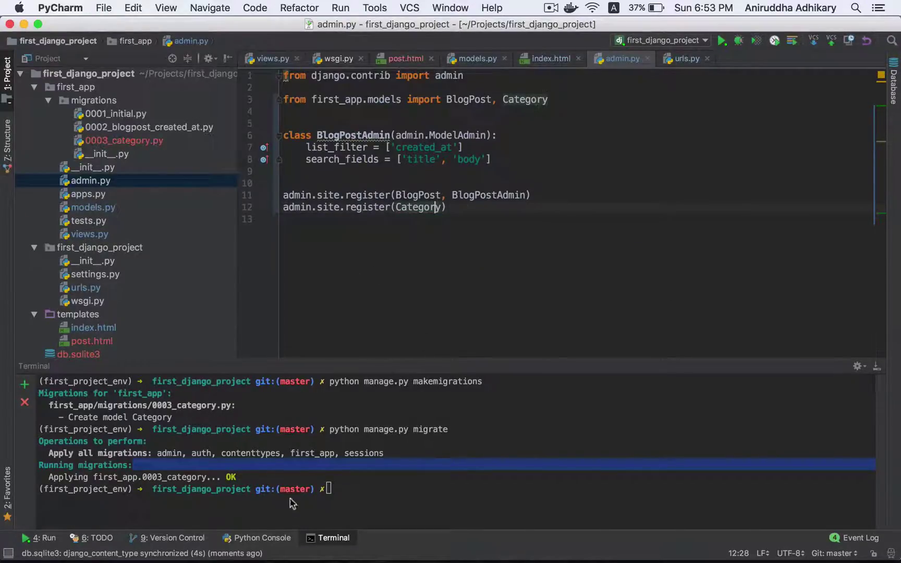
{"action": "key", "text": "super+Tab"}
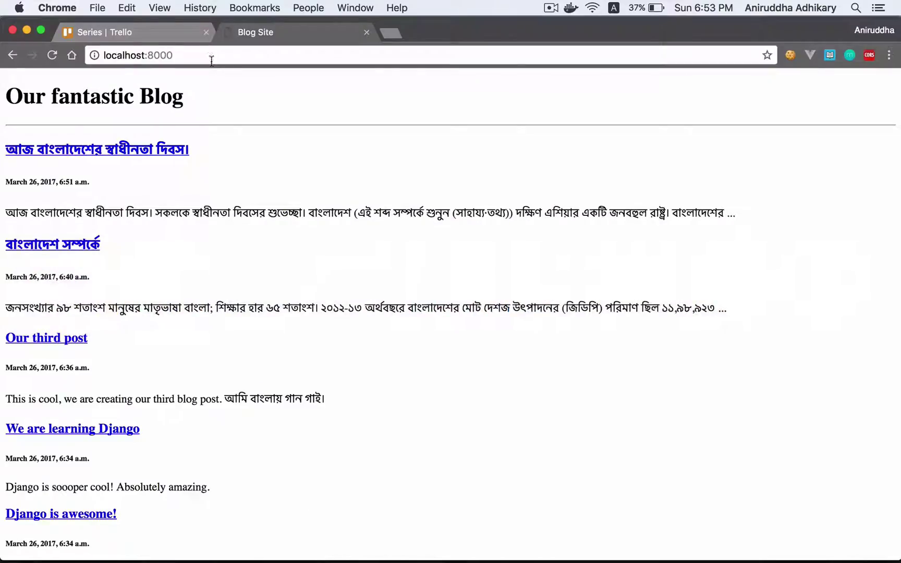
- Open localhost:8000/admin in a new Chrome tab and log in
{"action": "left_click", "coordinate": [212, 56]}
{"action": "key", "text": "super+c"}
{"action": "key", "text": "super+t"}
{"action": "key", "text": "super+v"}
{"action": "type", "text": "a"}
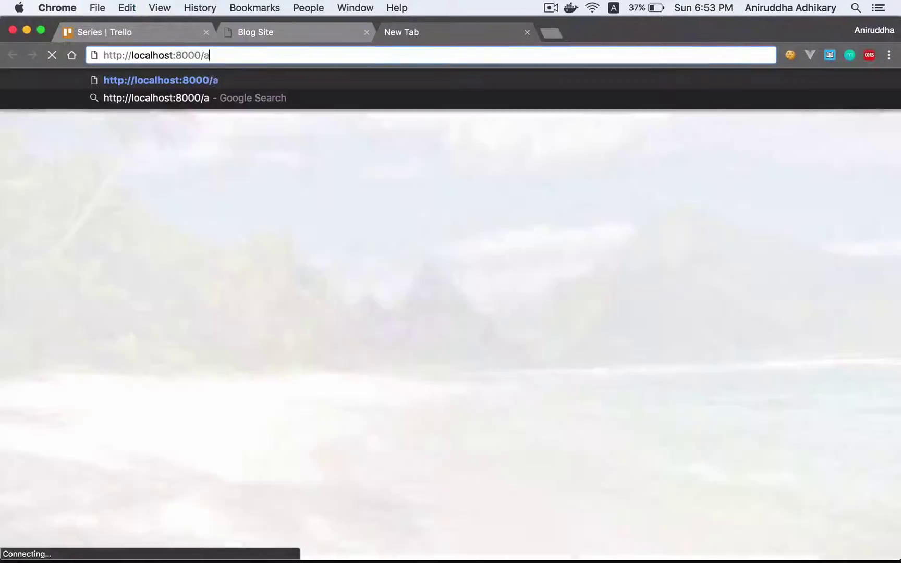
{"action": "type", "text": "dmin"}
{"action": "key", "text": "Return"}
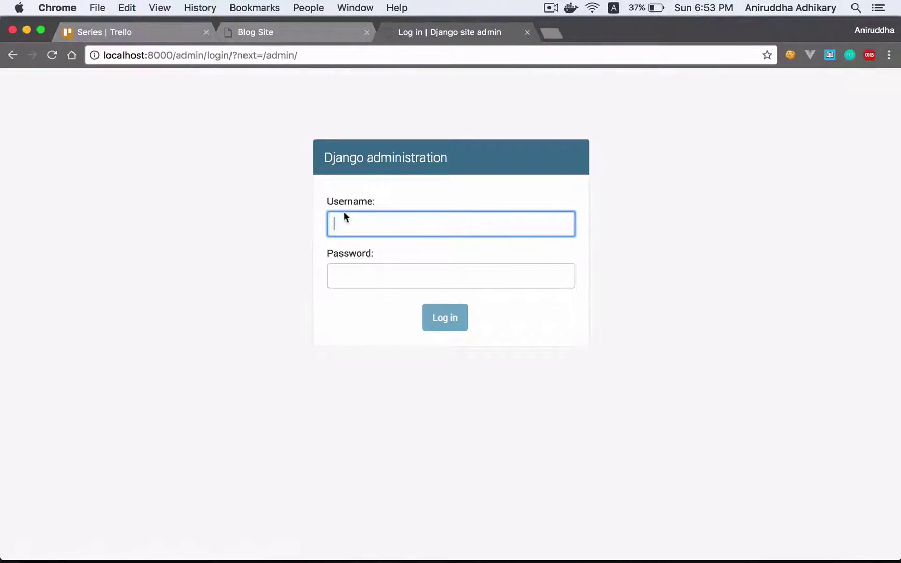
{"action": "type", "text": "admin"}
{"action": "key", "text": "Tab"}
{"action": "type", "text": "password"}
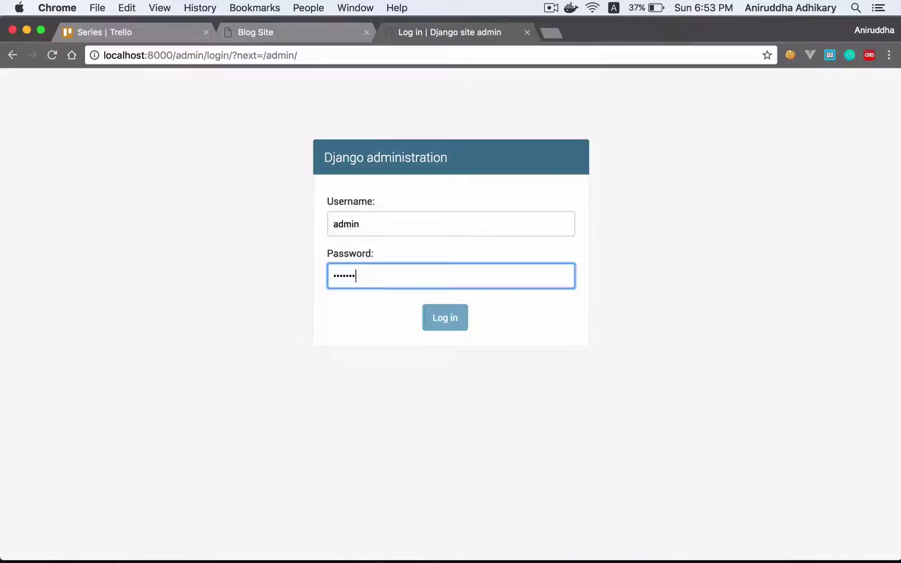
{"action": "key", "text": "Return"}
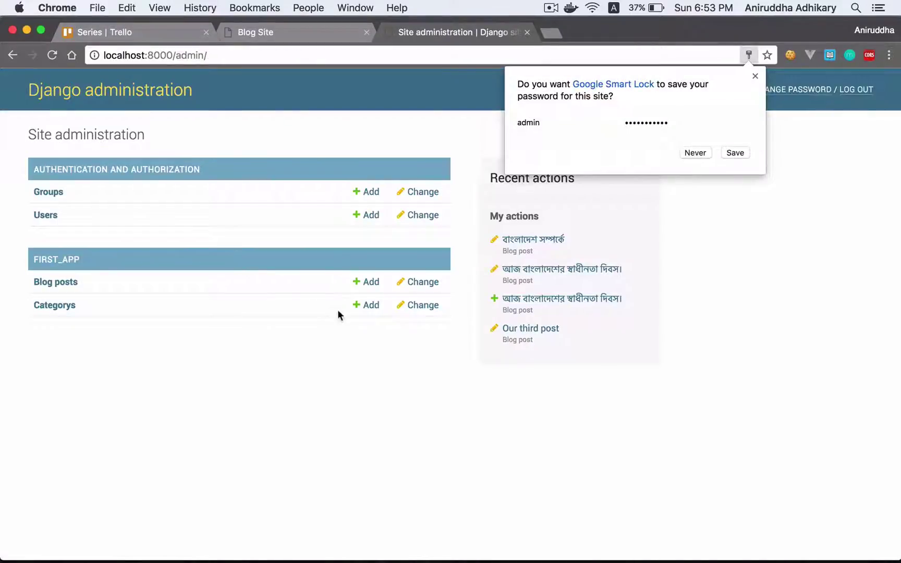
{"action": "left_click", "coordinate": [338, 314]}
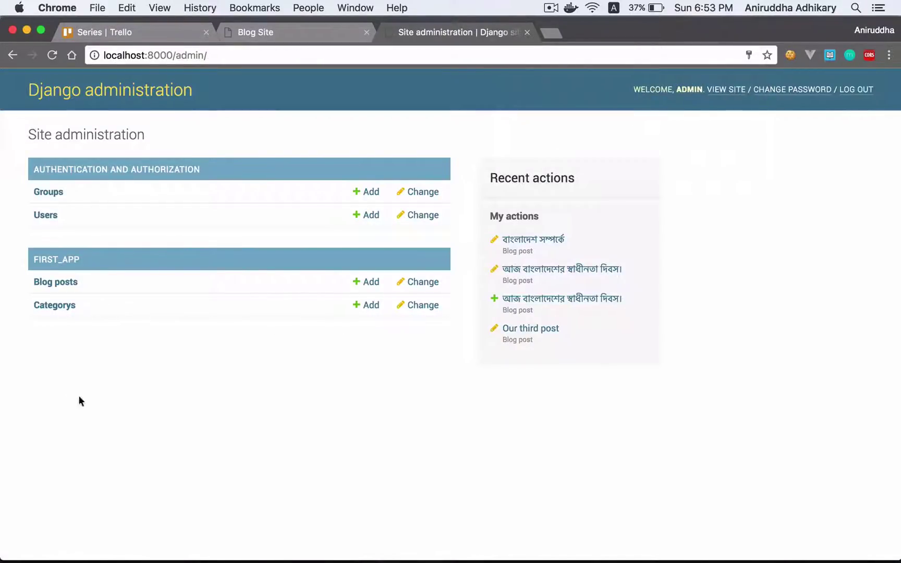
- Add the categories Events and Technology, then return to the First_App admin page
{"action": "left_click", "coordinate": [63, 308]}
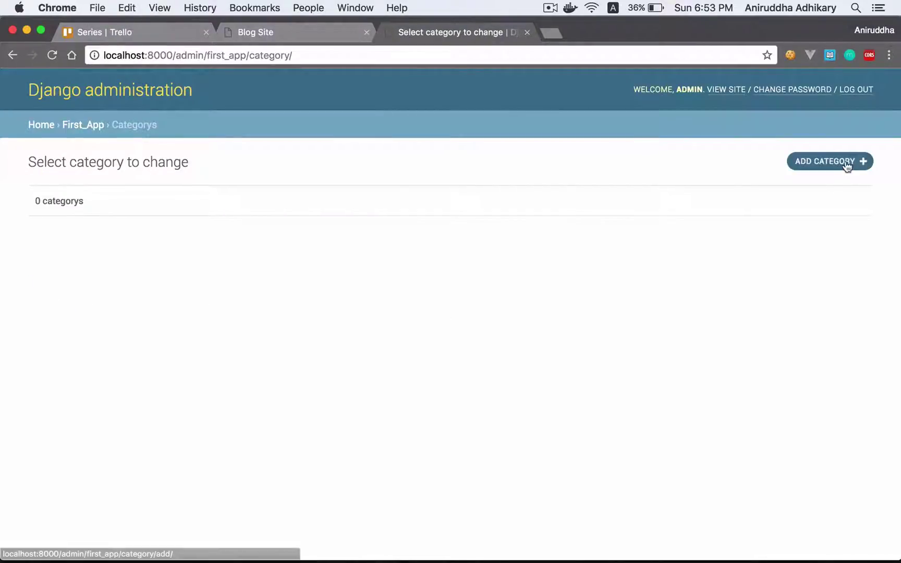
{"action": "left_click", "coordinate": [847, 165]}
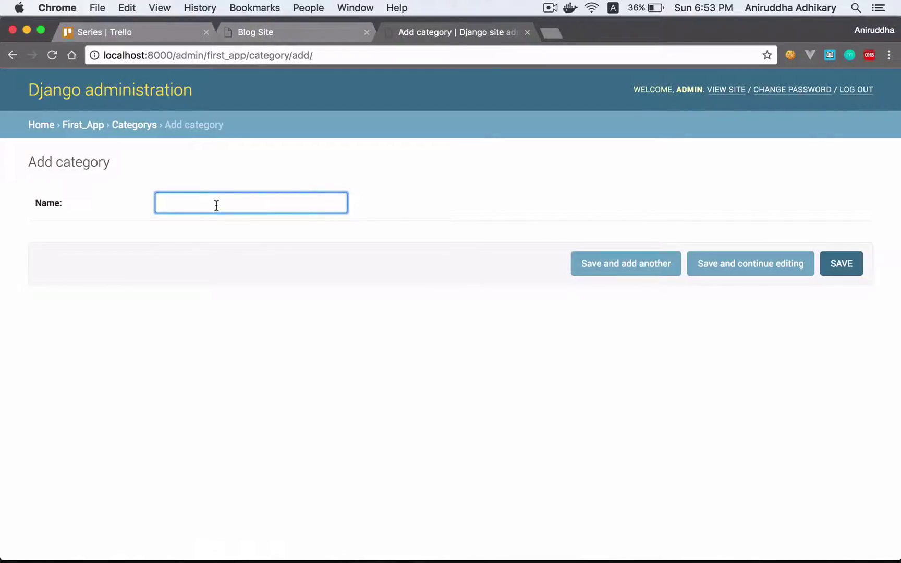
{"action": "type", "text": "Events"}
{"action": "key", "text": "Return"}
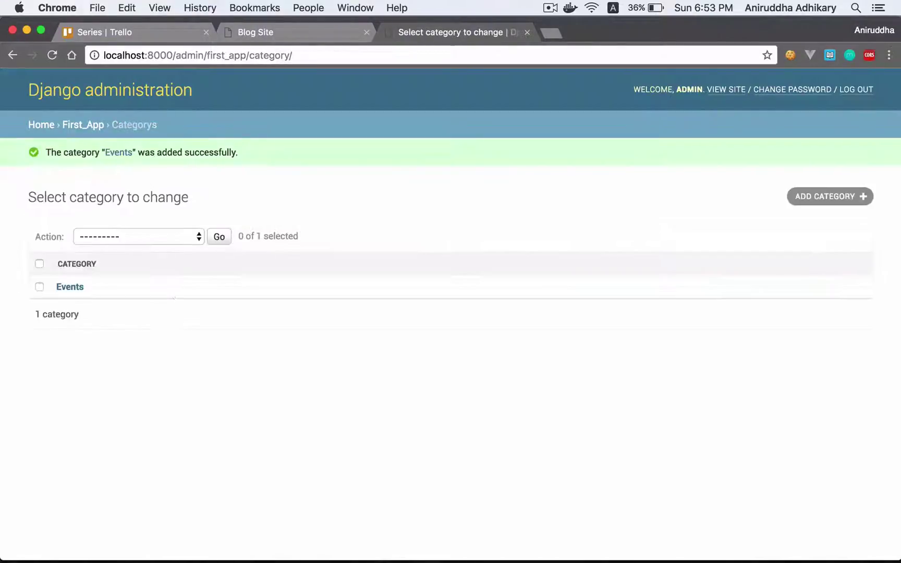
{"action": "left_click", "coordinate": [829, 196]}
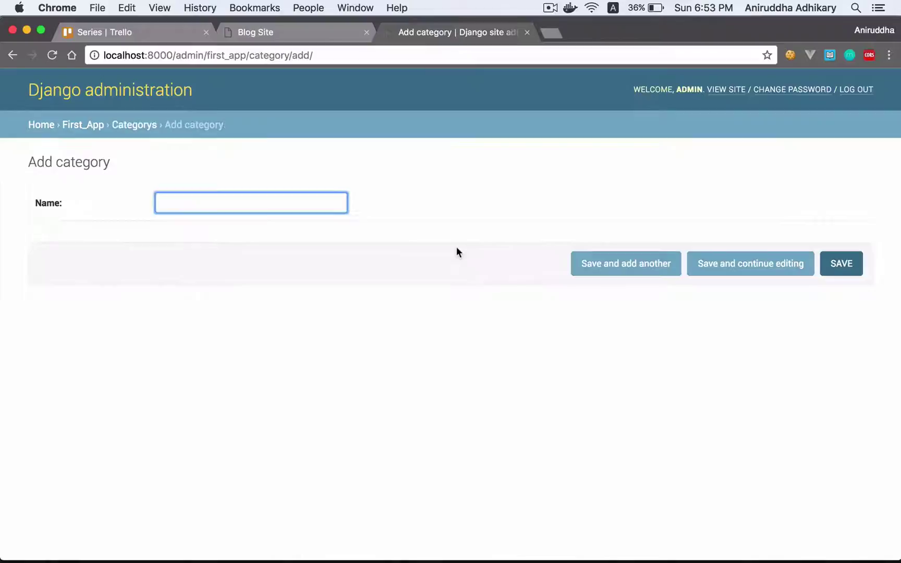
{"action": "type", "text": "Technology"}
{"action": "key", "text": "Return"}
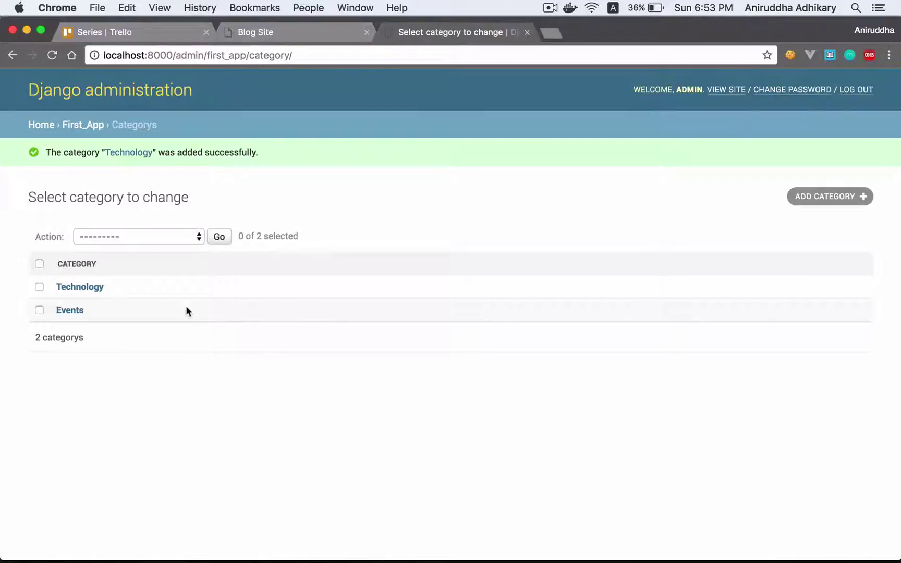
{"action": "left_click", "coordinate": [83, 125]}
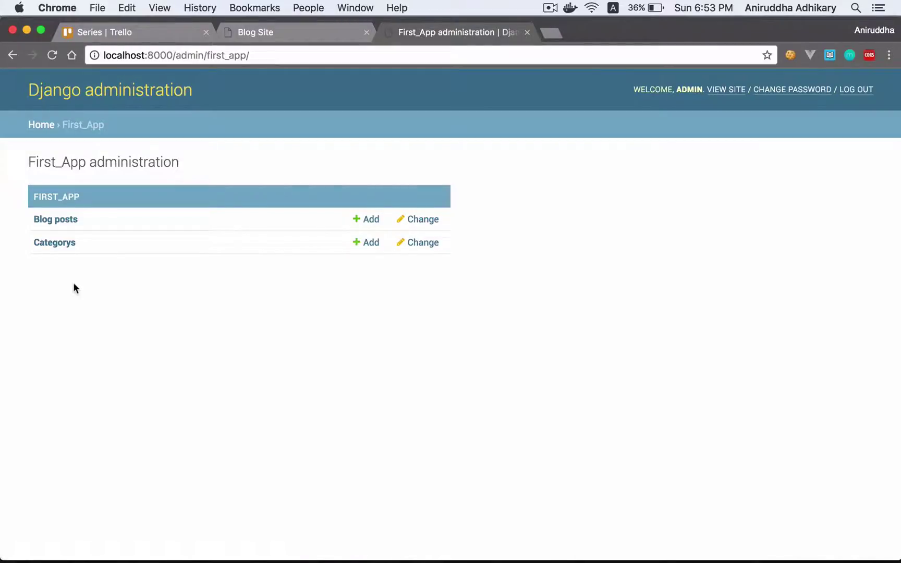
{"action": "key", "text": "super+Tab"}
{"action": "key", "text": "super+Tab"}
{"action": "key", "text": "super+Tab"}
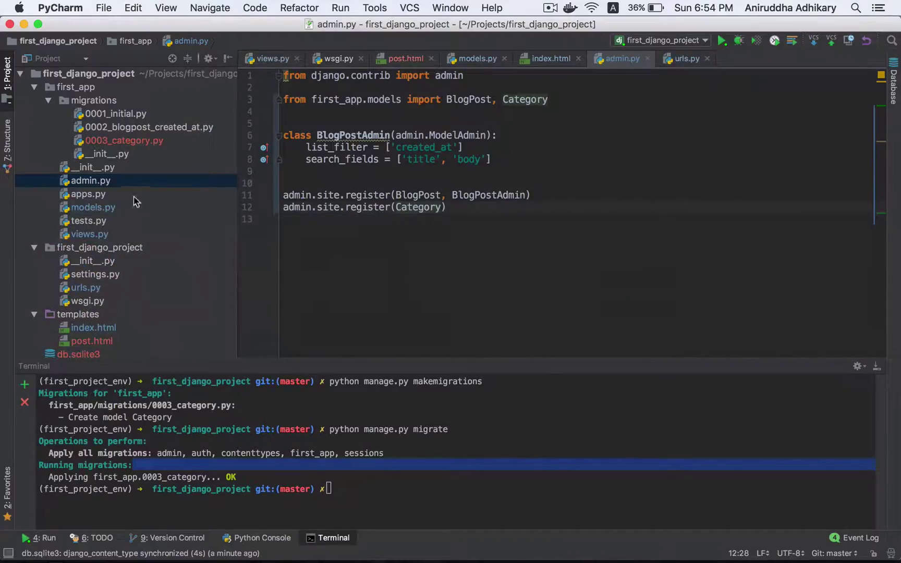
- Add category = models.ForeignKey('first_app.Category') to BlogPost and save
{"action": "double_click", "coordinate": [115, 207]}
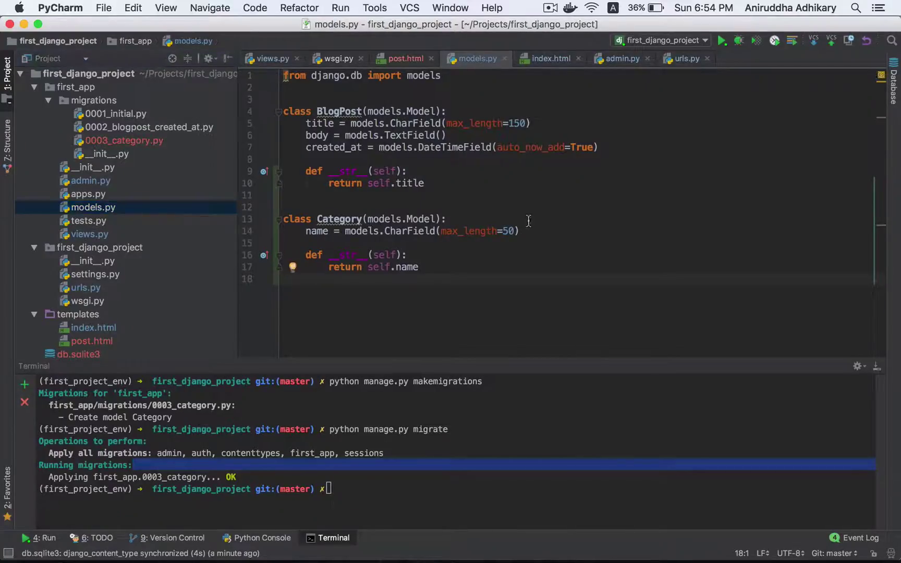
{"action": "left_click", "coordinate": [603, 147]}
{"action": "key", "text": "Return"}
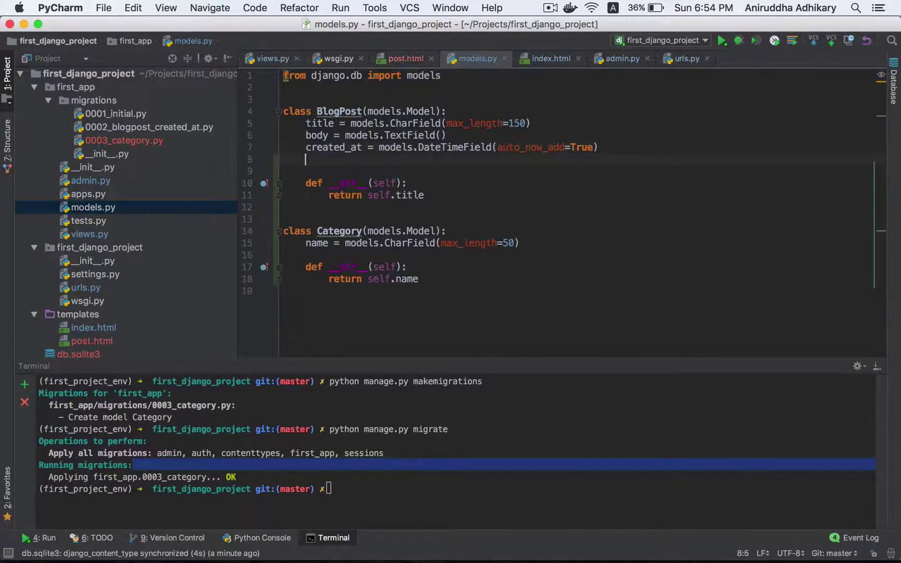
{"action": "type", "text": "category"}
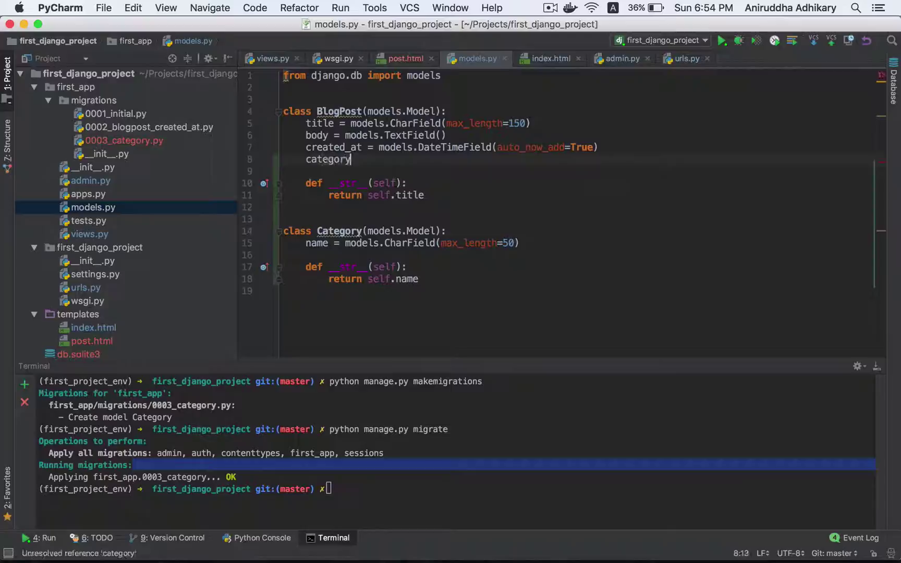
{"action": "type", "text": " = models"}
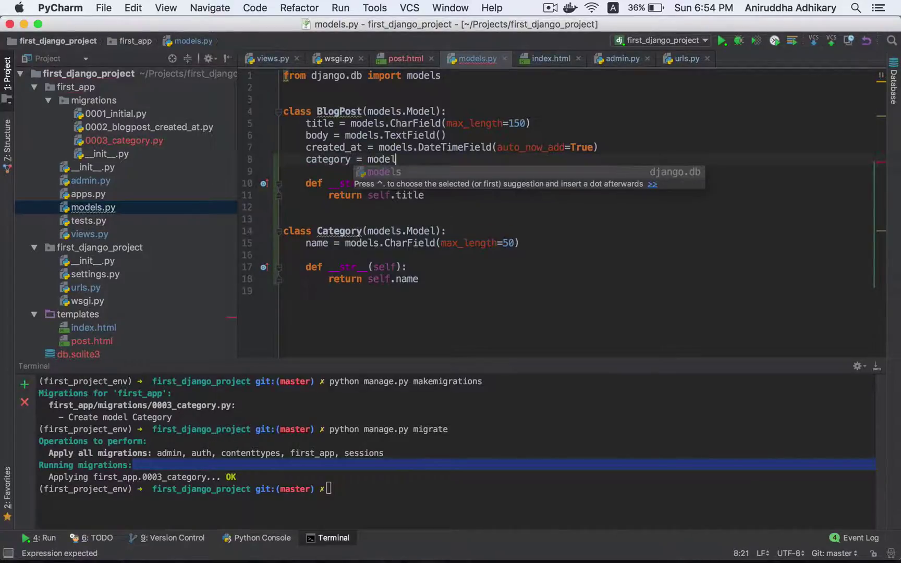
{"action": "type", "text": "."}
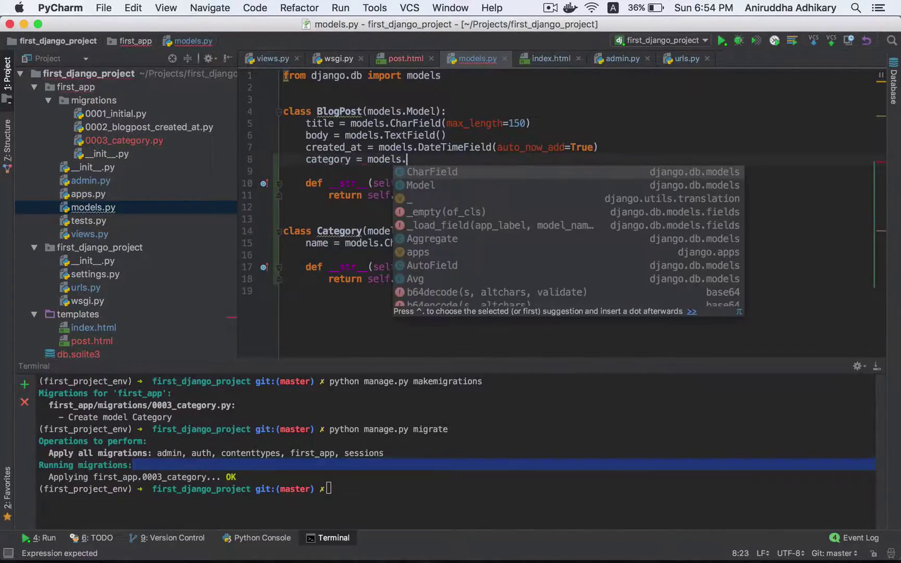
{"action": "key", "text": "BackSpace"}
{"action": "type", "text": ".For"}
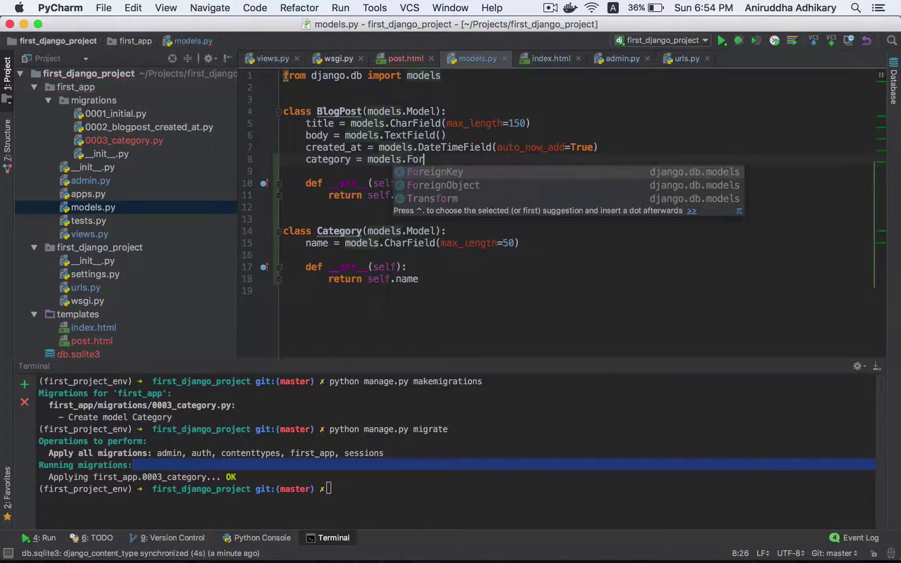
{"action": "key", "text": "Tab"}
{"action": "type", "text": "("}
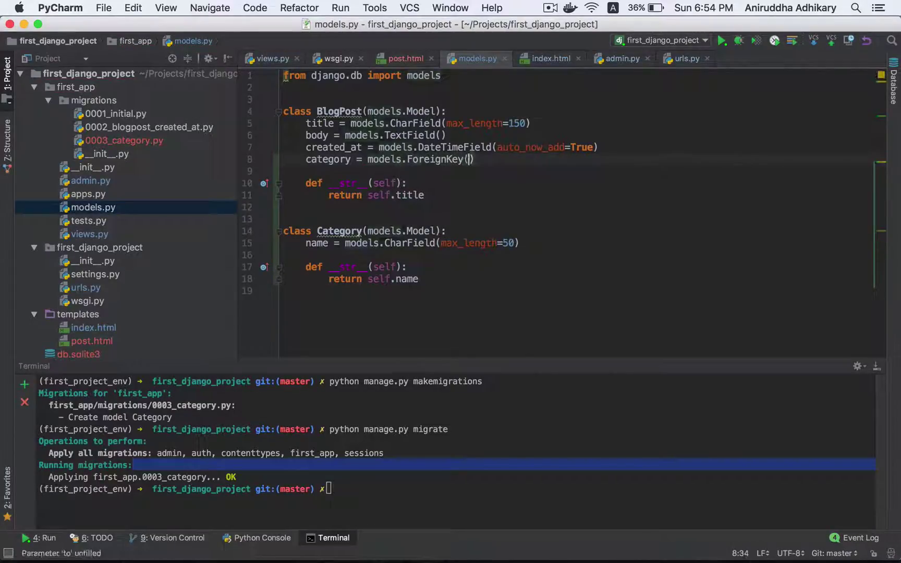
{"action": "type", "text": "'"}
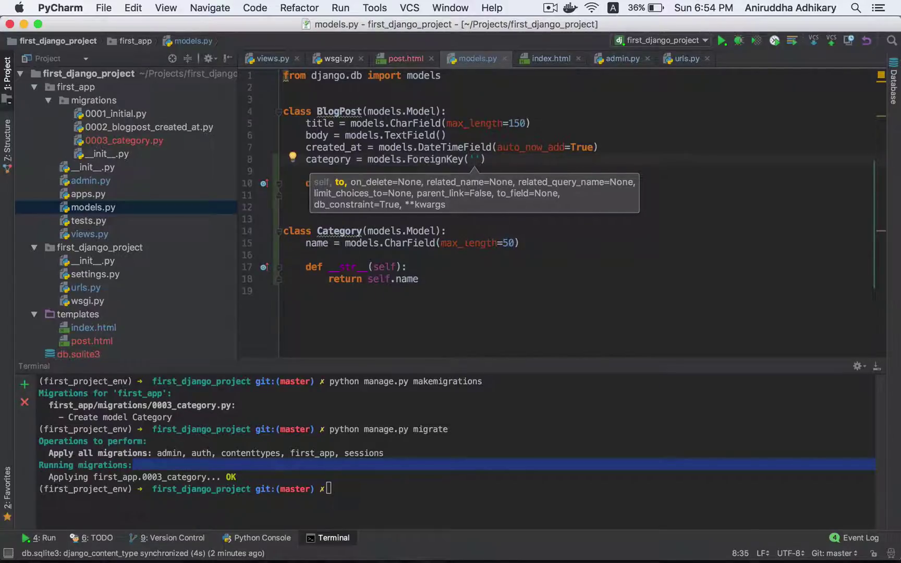
{"action": "left_click", "coordinate": [84, 87]}
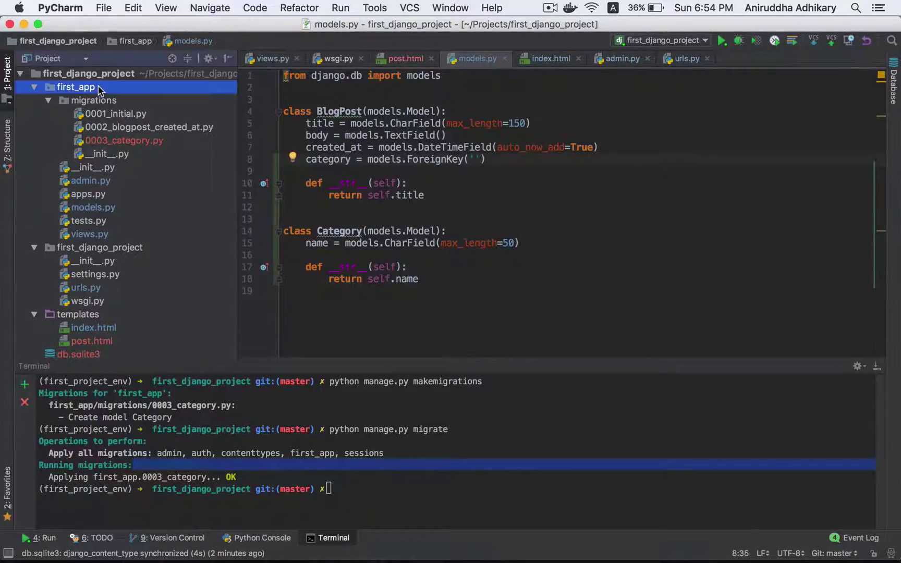
{"action": "left_click", "coordinate": [468, 159]}
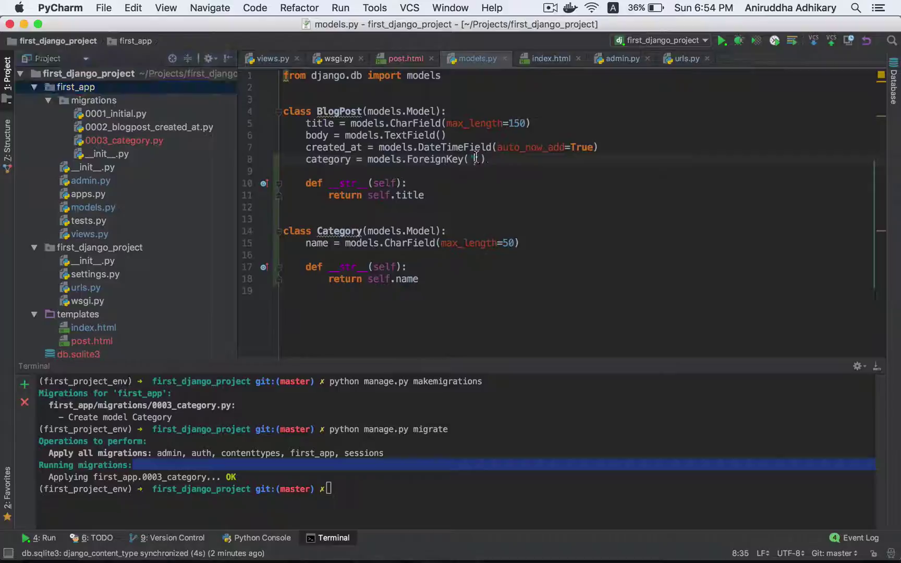
{"action": "type", "text": "first_app."}
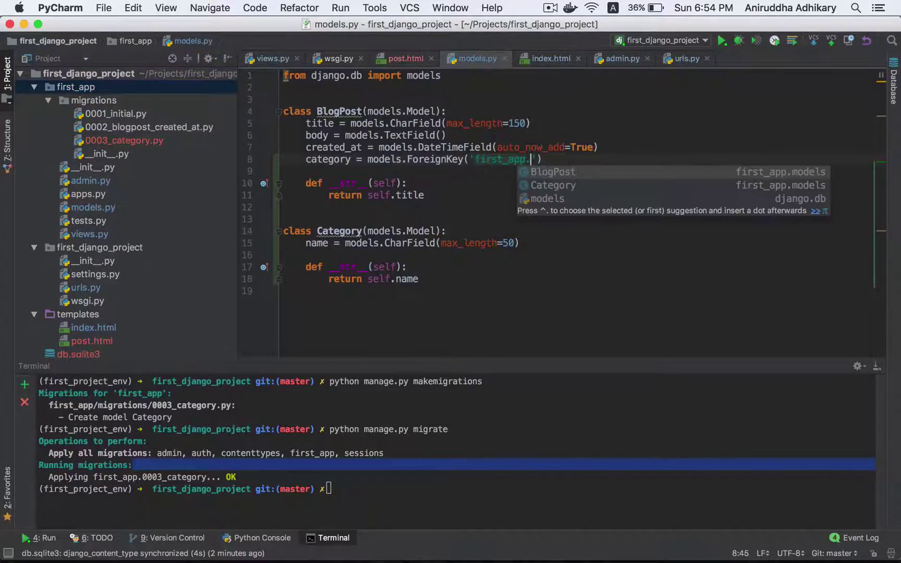
{"action": "key", "text": "Down"}
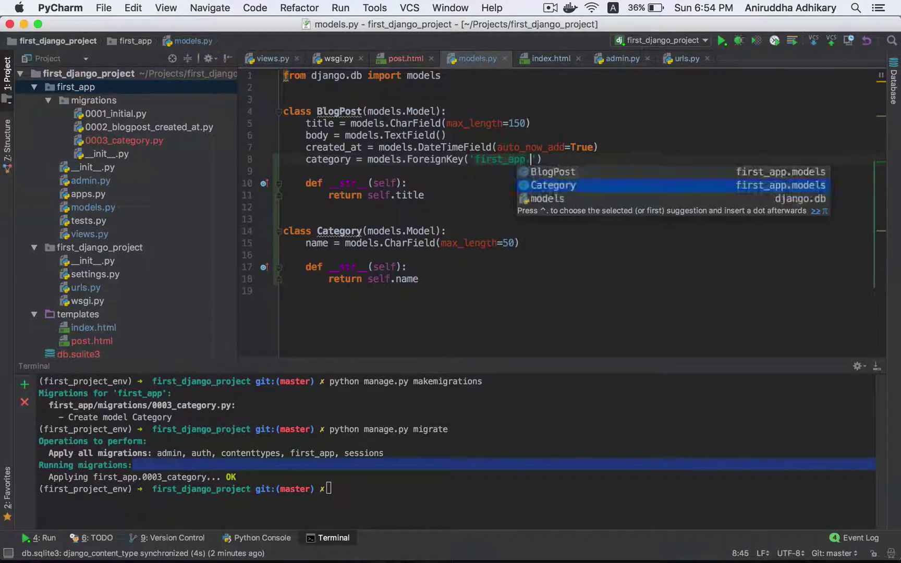
{"action": "key", "text": "Up"}
{"action": "key", "text": "Return"}
{"action": "left_click", "coordinate": [579, 205]}
{"action": "key", "text": "super+s"}
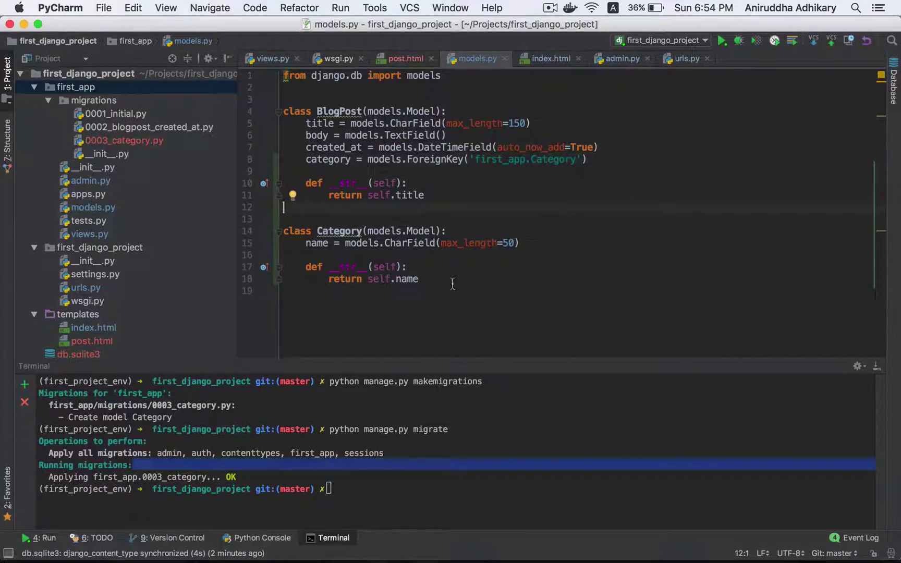
- Add blank=True and null=True to the category ForeignKey and save
{"action": "left_click", "coordinate": [580, 160]}
{"action": "type", "text": ", bl"}
{"action": "key", "text": "Tab"}
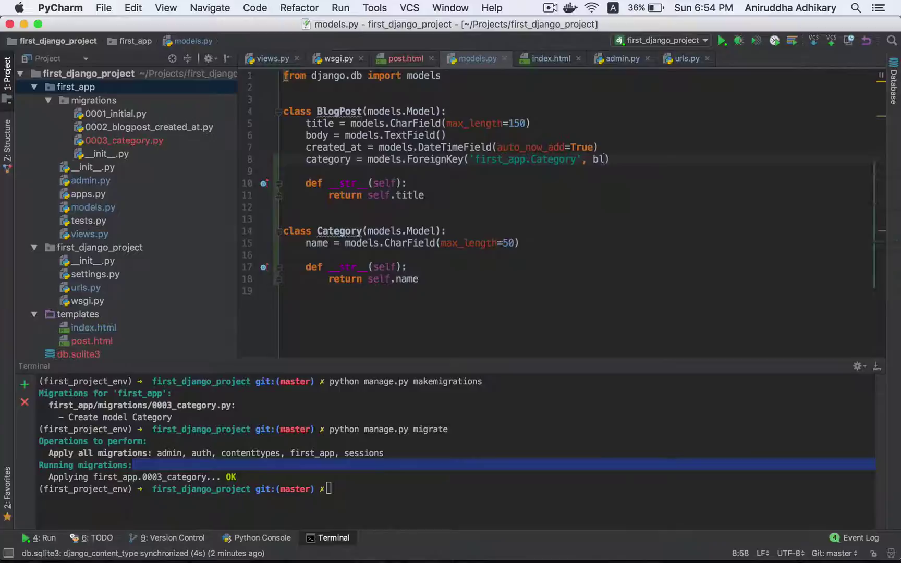
{"action": "type", "text": "Trie"}
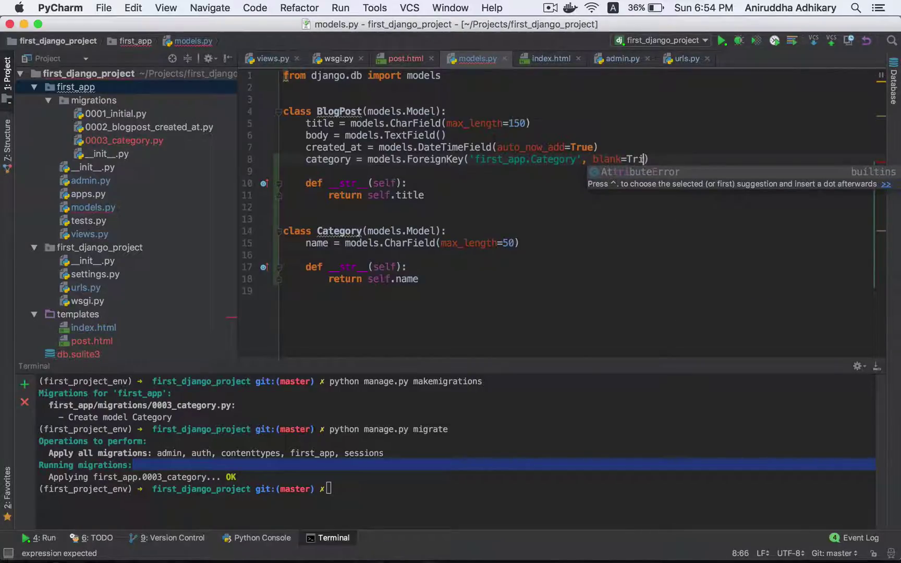
{"action": "type", "text": "e"}
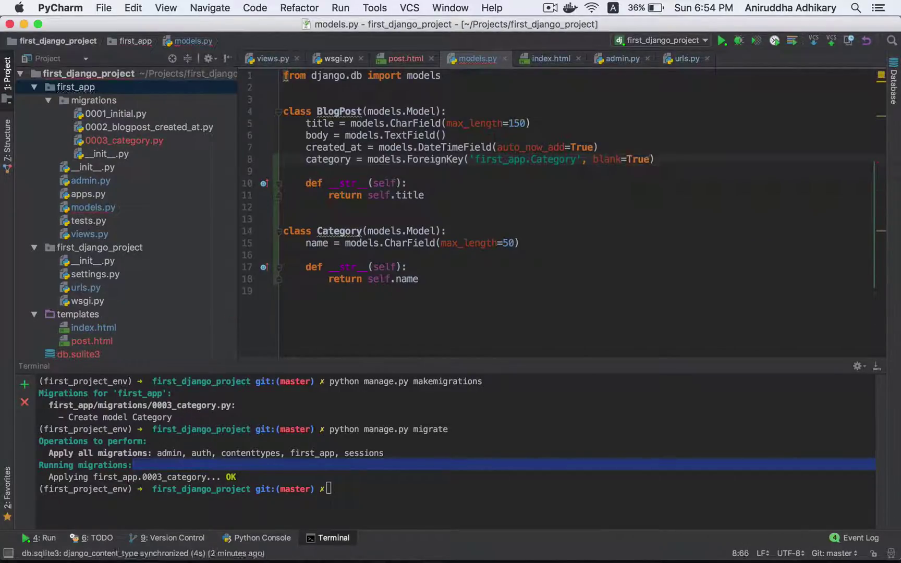
{"action": "type", "text": ", null=Tr"}
{"action": "key", "text": "Tab"}
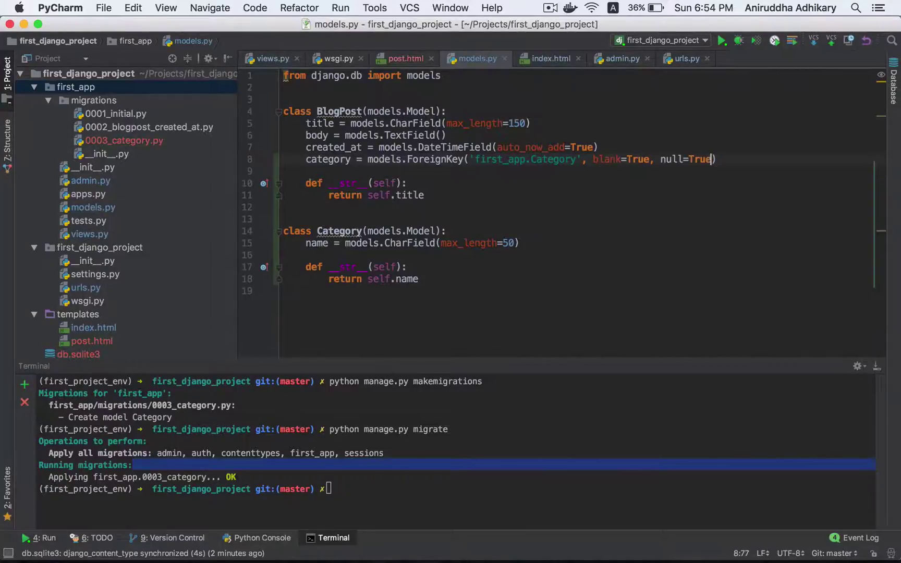
{"action": "key", "text": "super+s"}
- Run makemigrations and migrate to create and apply 0004_blogpost_category
{"action": "left_click", "coordinate": [334, 489]}
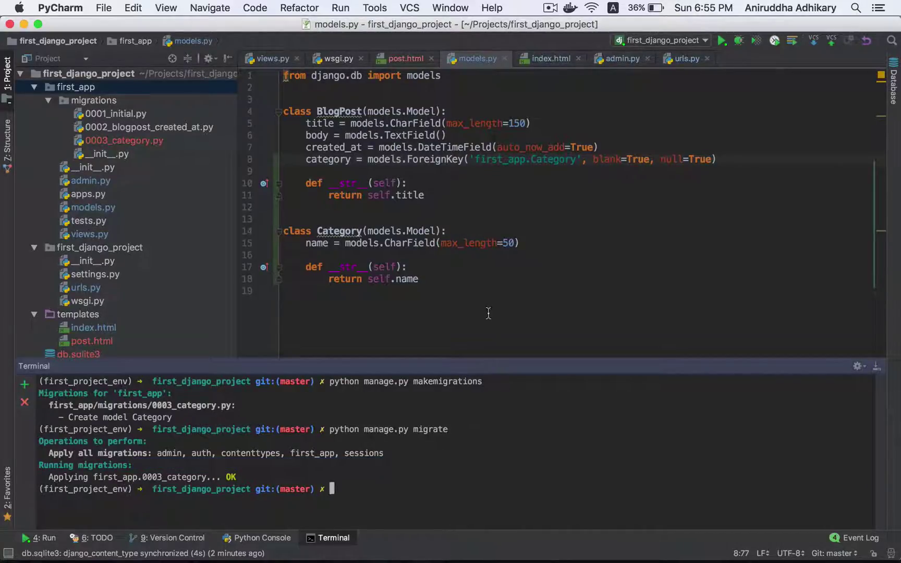
{"action": "key", "text": "Up"}
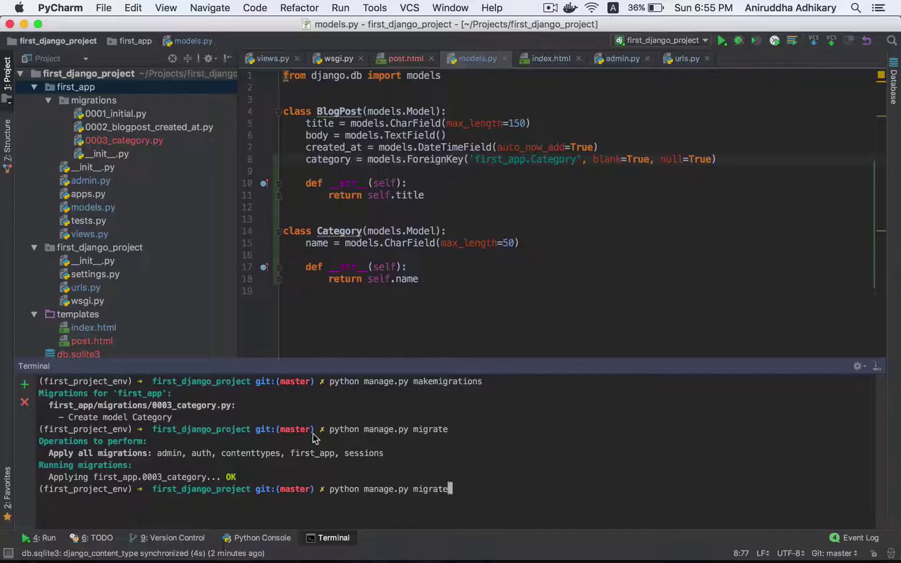
{"action": "key", "text": "Up"}
{"action": "key", "text": "Return"}
{"action": "key", "text": "Up"}
{"action": "key", "text": "Up"}
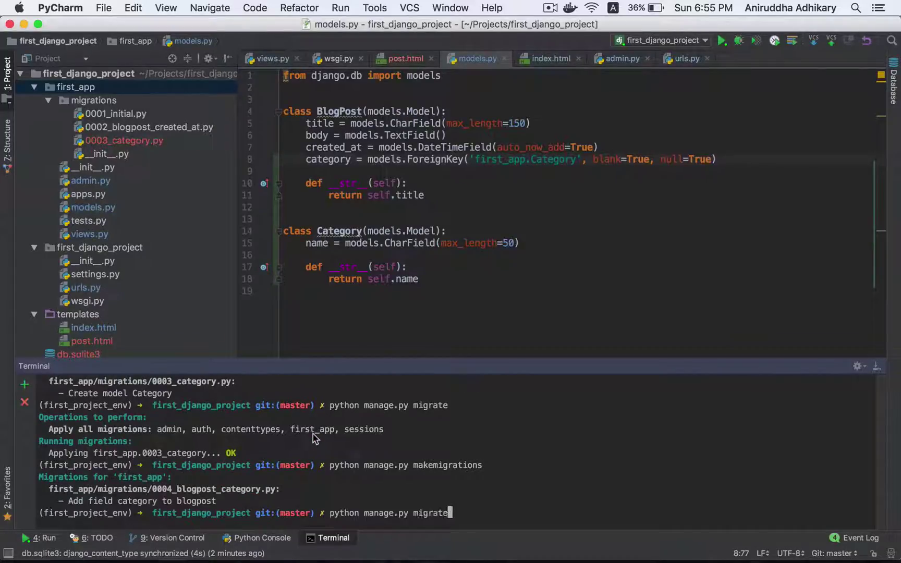
{"action": "key", "text": "Return"}
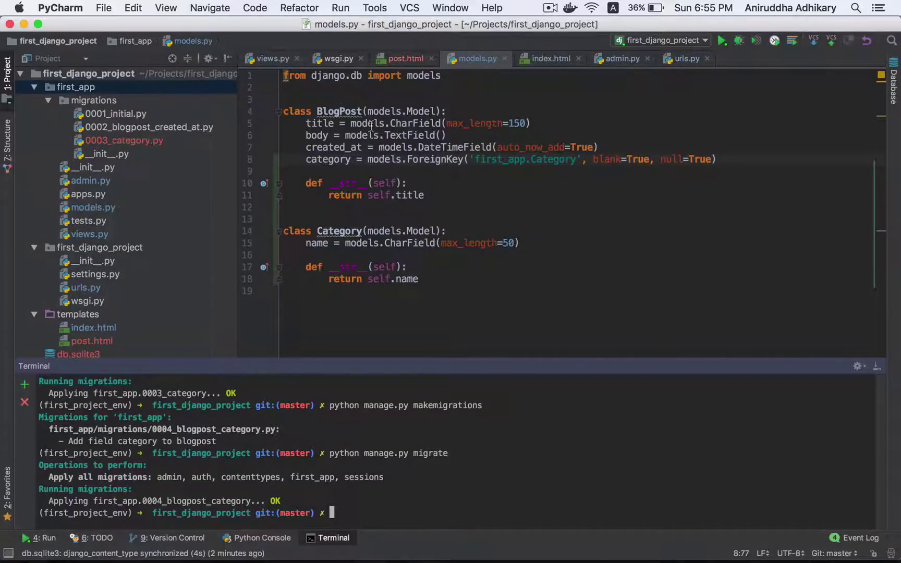
{"action": "key", "text": "super+Tab"}
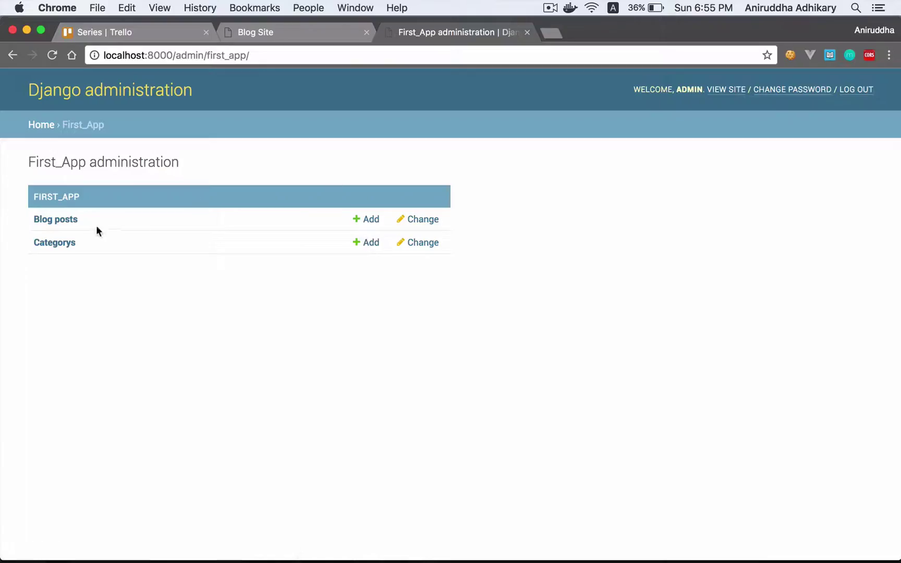
- Set the independence-day Bengali post's category to Events and save it
{"action": "left_click", "coordinate": [61, 219]}
{"action": "left_click", "coordinate": [126, 290]}
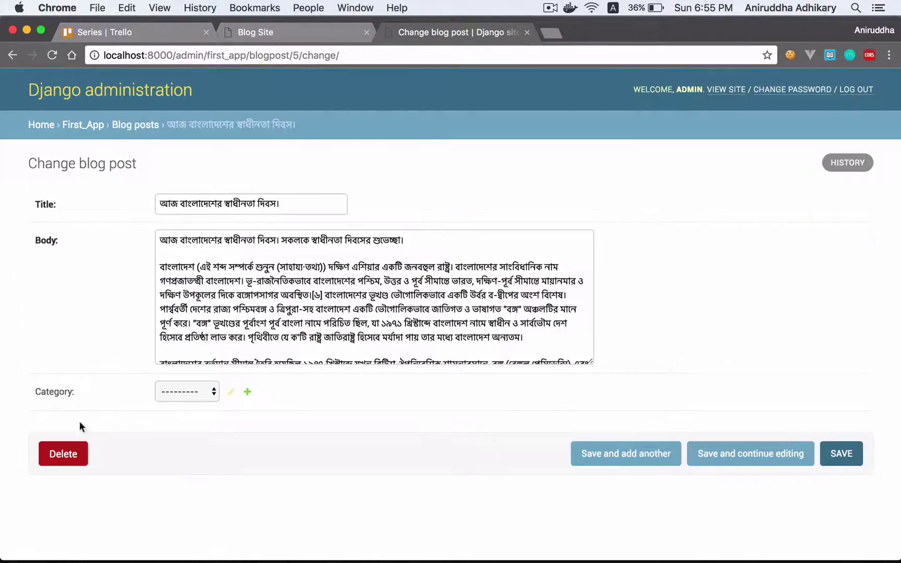
{"action": "left_click", "coordinate": [193, 393]}
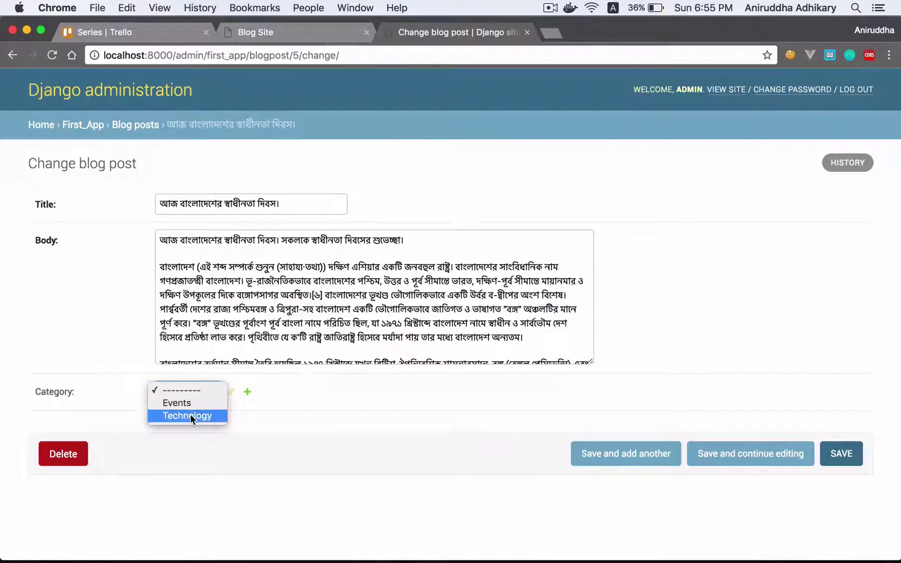
{"action": "left_click", "coordinate": [190, 415]}
{"action": "left_click", "coordinate": [841, 454]}
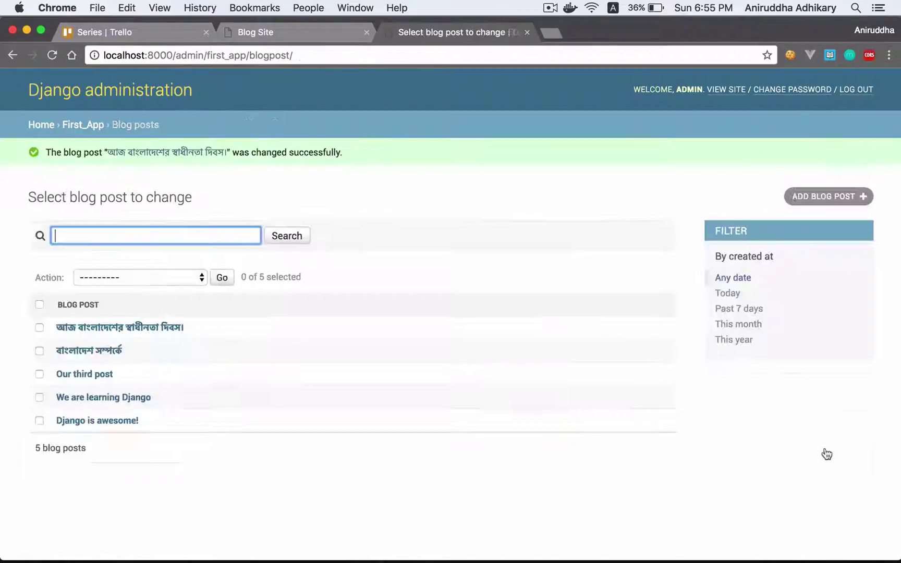
{"action": "left_click", "coordinate": [105, 328]}
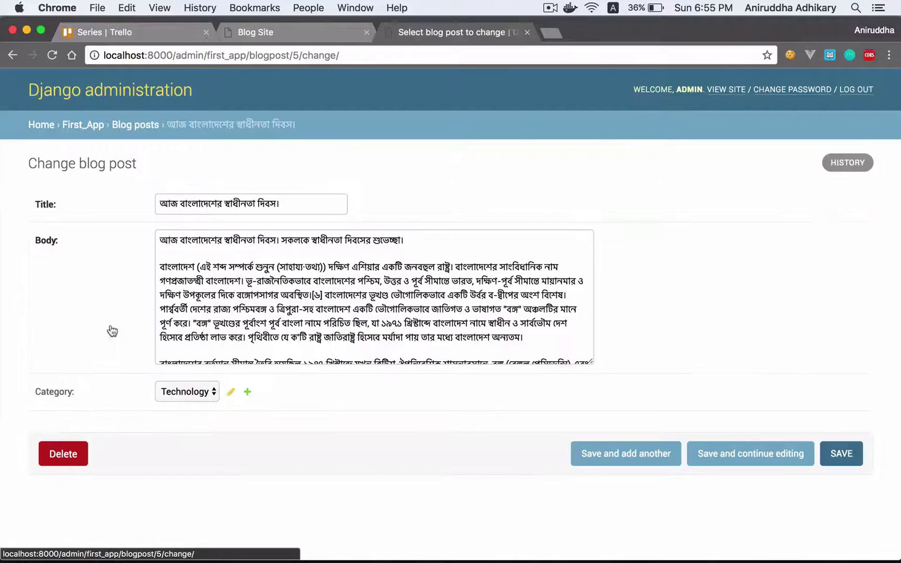
{"action": "left_click", "coordinate": [186, 391]}
{"action": "left_click", "coordinate": [176, 377]}
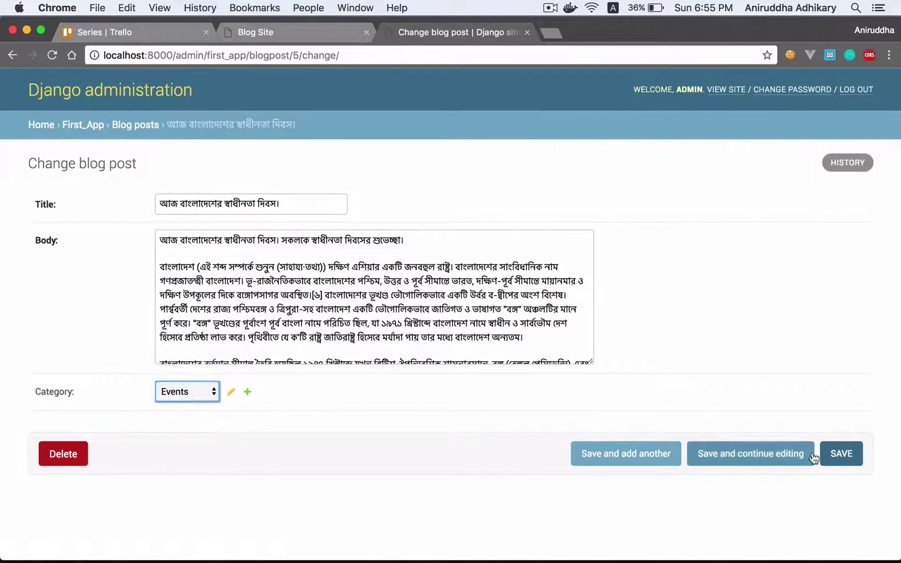
{"action": "left_click", "coordinate": [841, 453]}
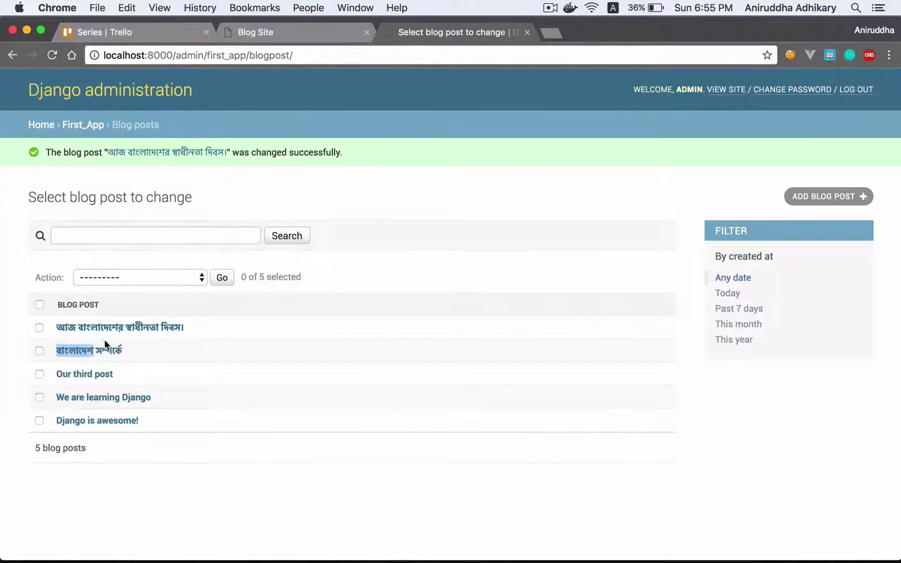
- Create a History category from the second Bengali post and save that post
{"action": "left_click", "coordinate": [89, 350]}
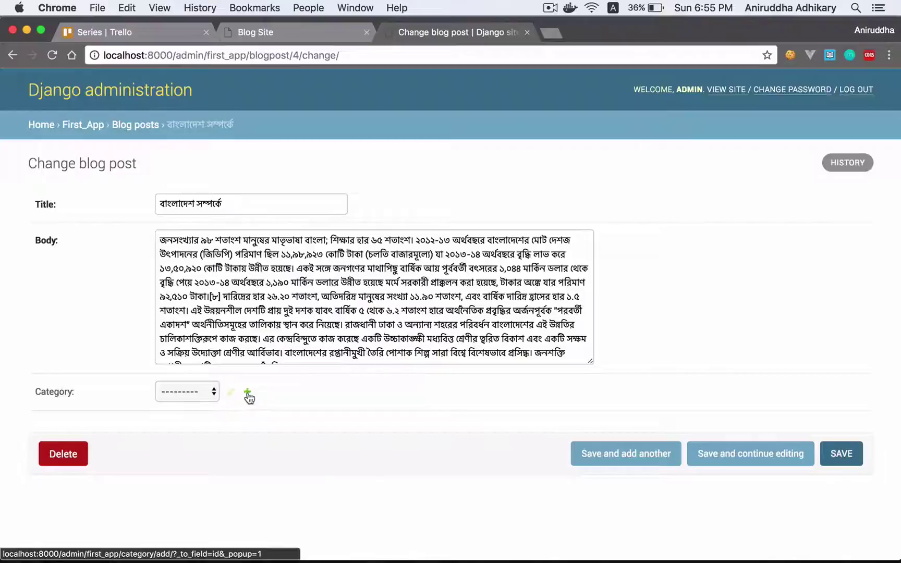
{"action": "left_click", "coordinate": [247, 391]}
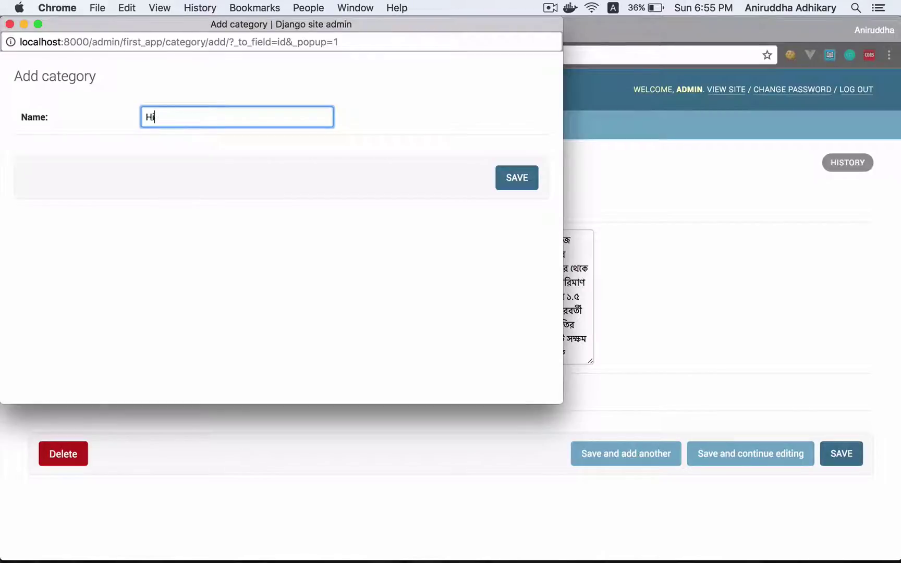
{"action": "type", "text": "ry"}
{"action": "key", "text": "Return"}
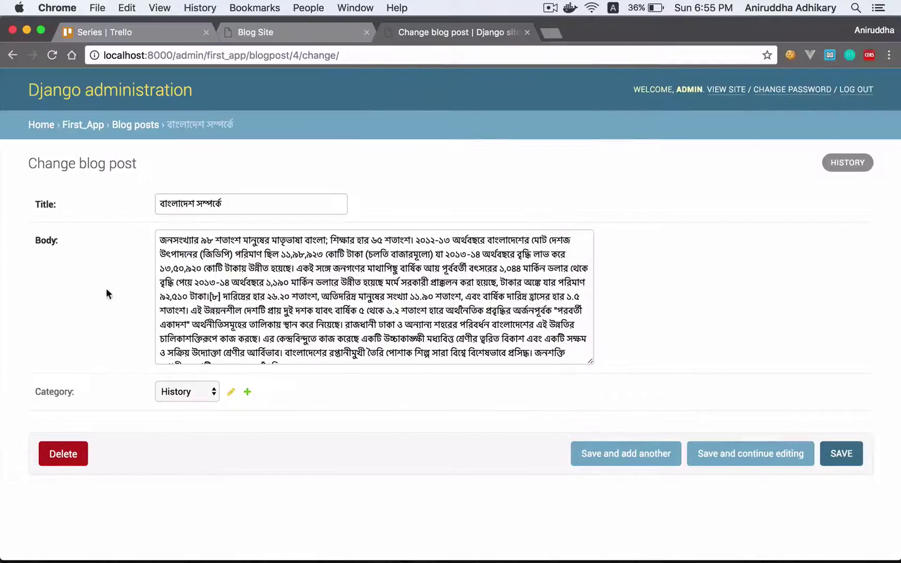
{"action": "left_click", "coordinate": [842, 453]}
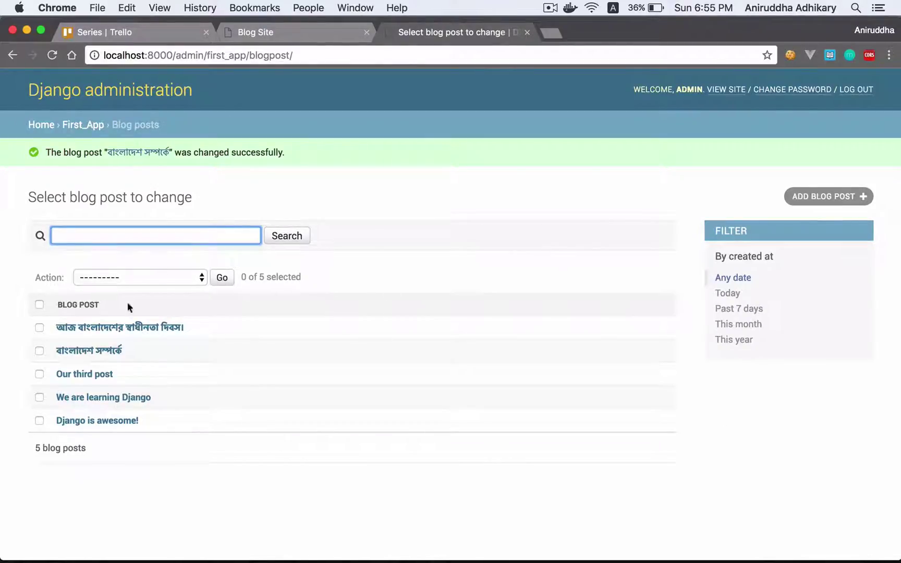
- Add list_display = ['title', 'category'] to BlogPostAdmin and save admin.py
{"action": "key", "text": "super+Tab"}
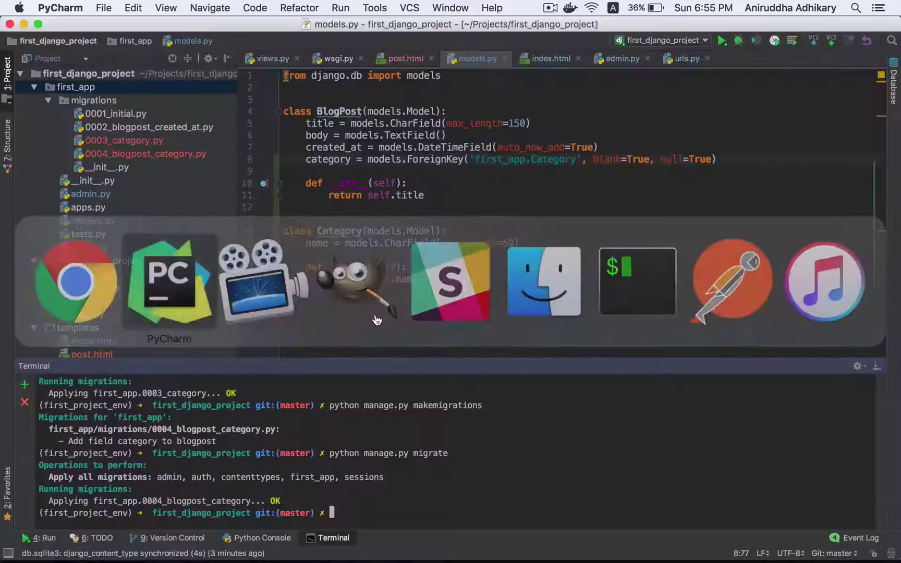
{"action": "left_click", "coordinate": [129, 207]}
{"action": "double_click", "coordinate": [146, 195]}
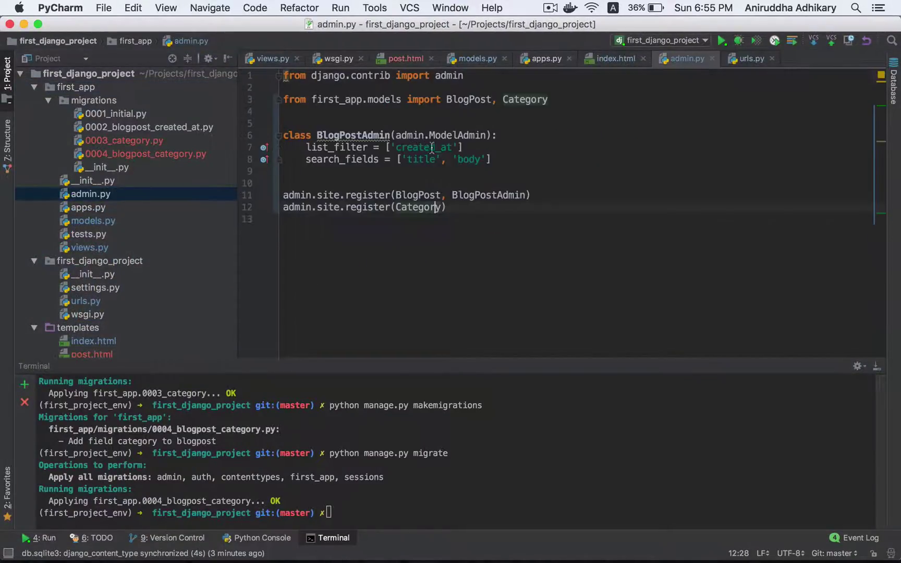
{"action": "left_click", "coordinate": [490, 159]}
{"action": "key", "text": "Return"}
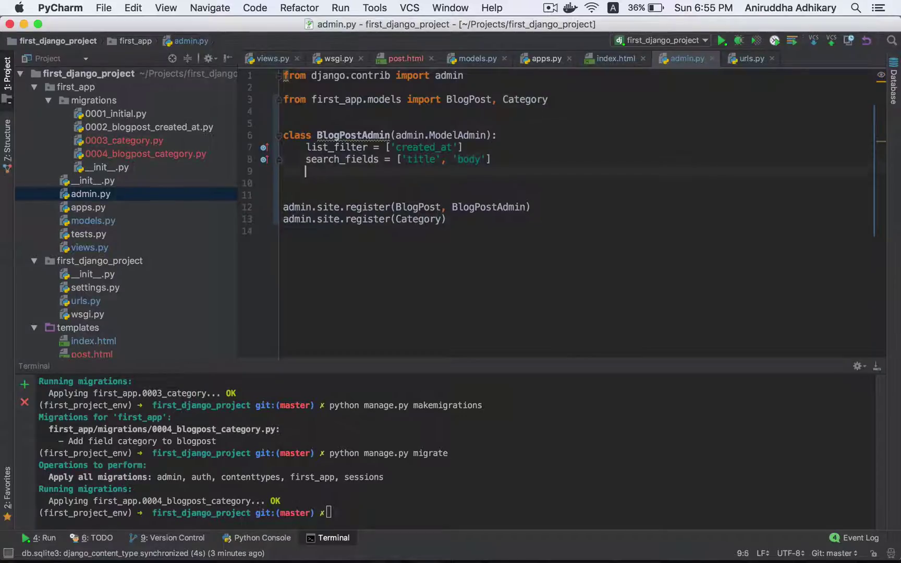
{"action": "type", "text": "dis"}
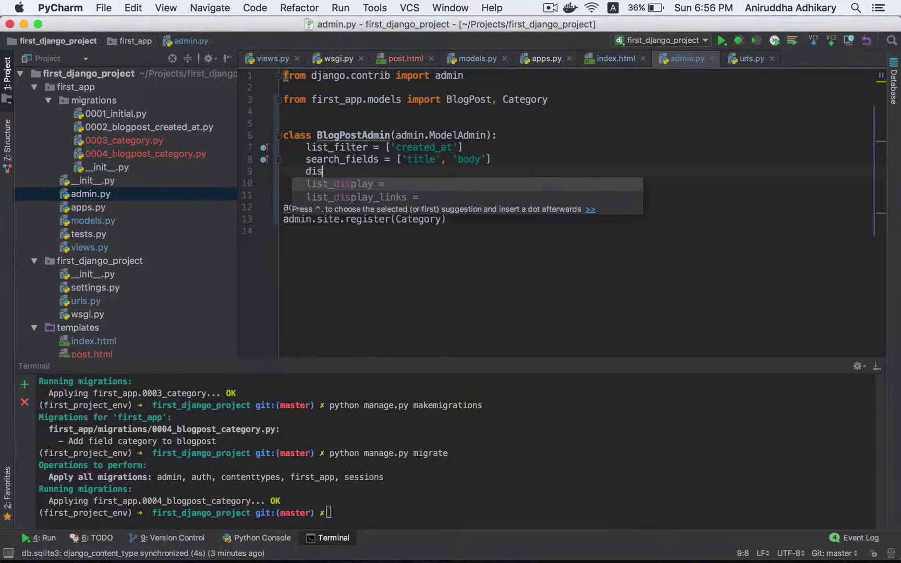
{"action": "key", "text": "Tab"}
{"action": "type", "text": "['"}
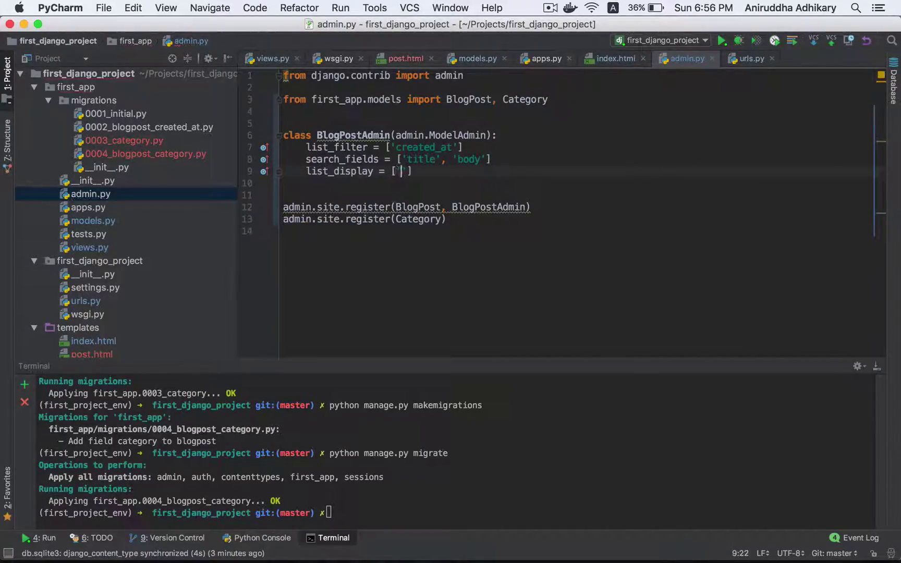
{"action": "type", "text": "title', "}
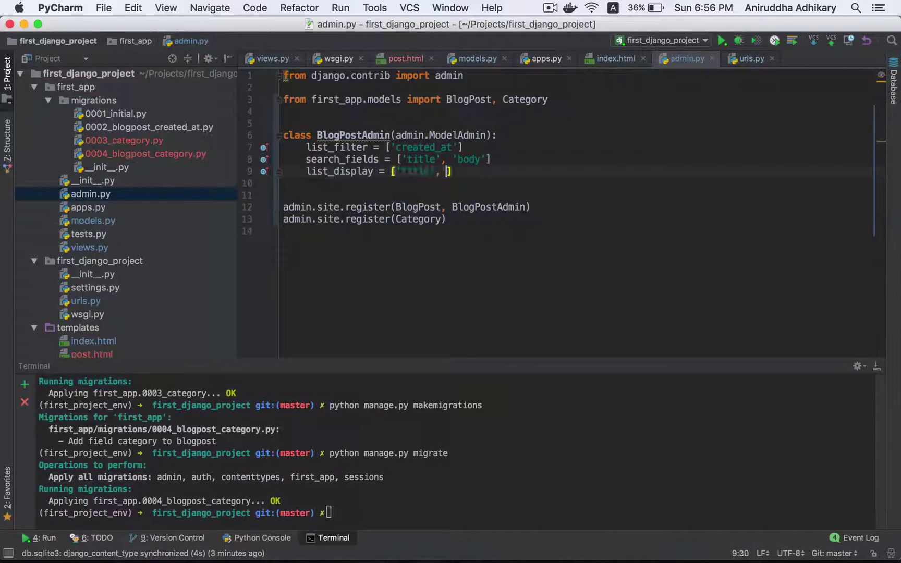
{"action": "type", "text": "'category'"}
{"action": "key", "text": "super+s"}
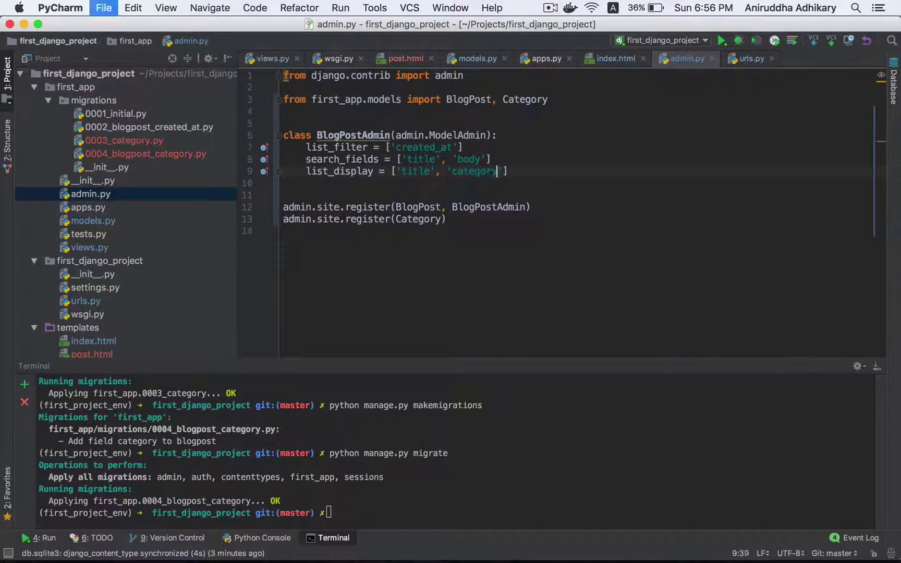
- Reload Chrome's admin blog post list to check the Category column, then view the blog
{"action": "key", "text": "super+Tab"}
{"action": "key", "text": "super+r"}
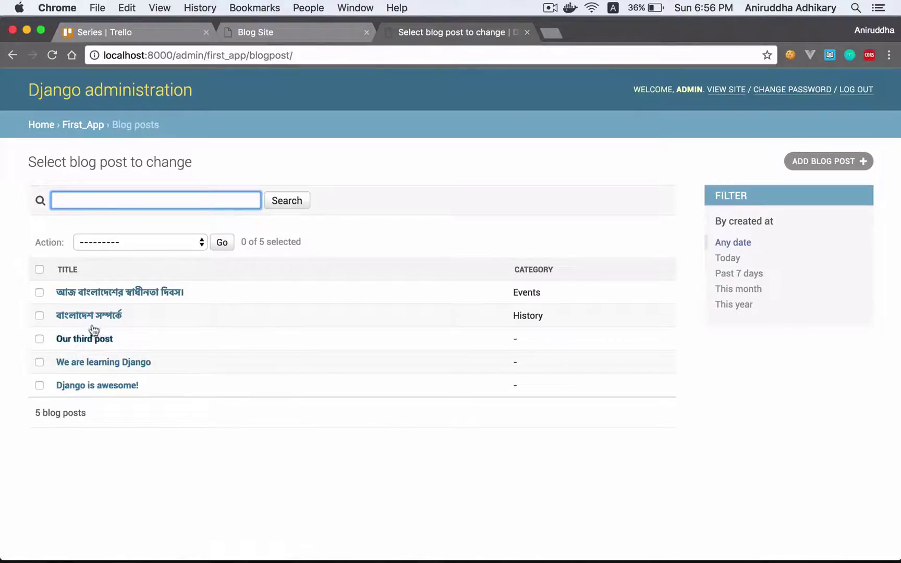
{"action": "left_click", "coordinate": [324, 37]}
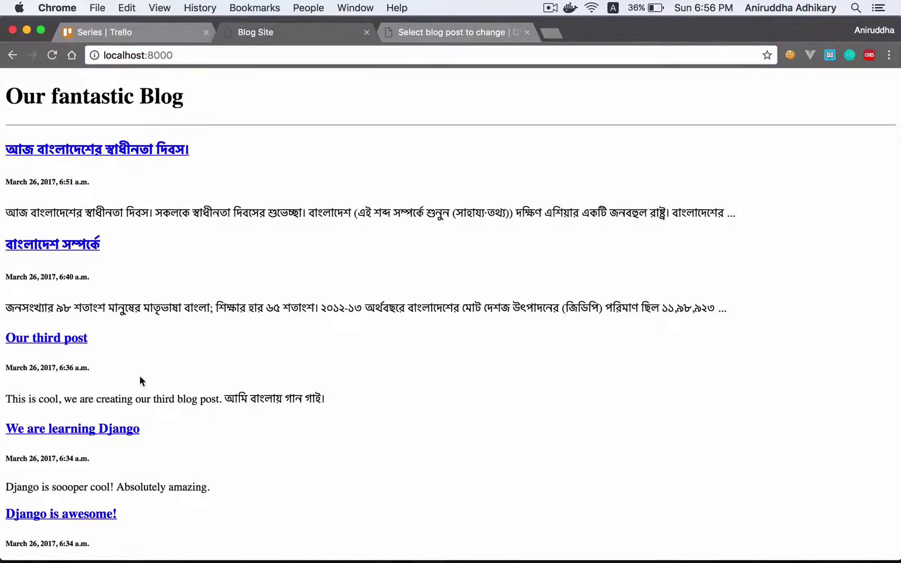
{"action": "key", "text": "super+Tab"}
{"action": "scroll", "coordinate": [146, 274], "scroll_direction": "down", "scroll_amount": 2}
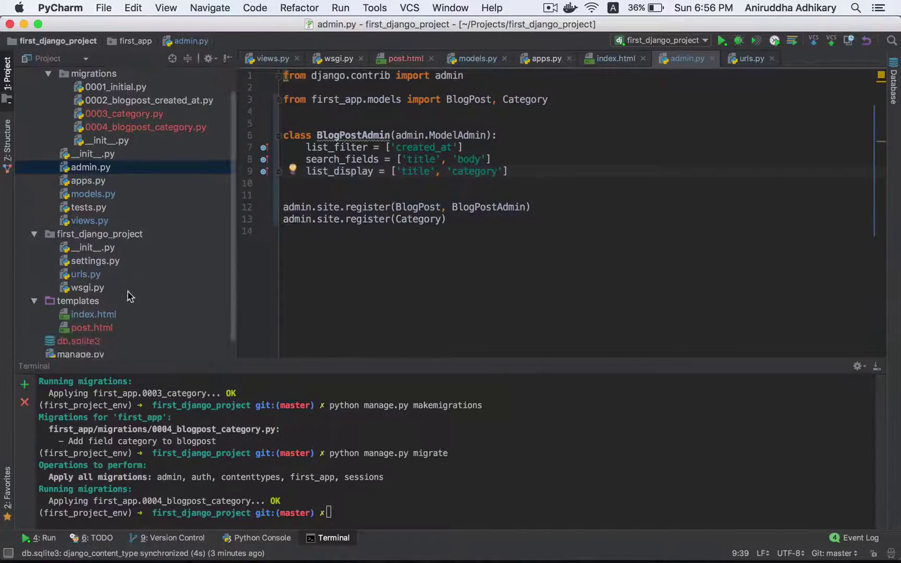
- In post.html, duplicate the title heading into <h6>Category: {{ post.category }}</h6>
{"action": "left_click", "coordinate": [92, 310]}
{"action": "double_click", "coordinate": [91, 311]}
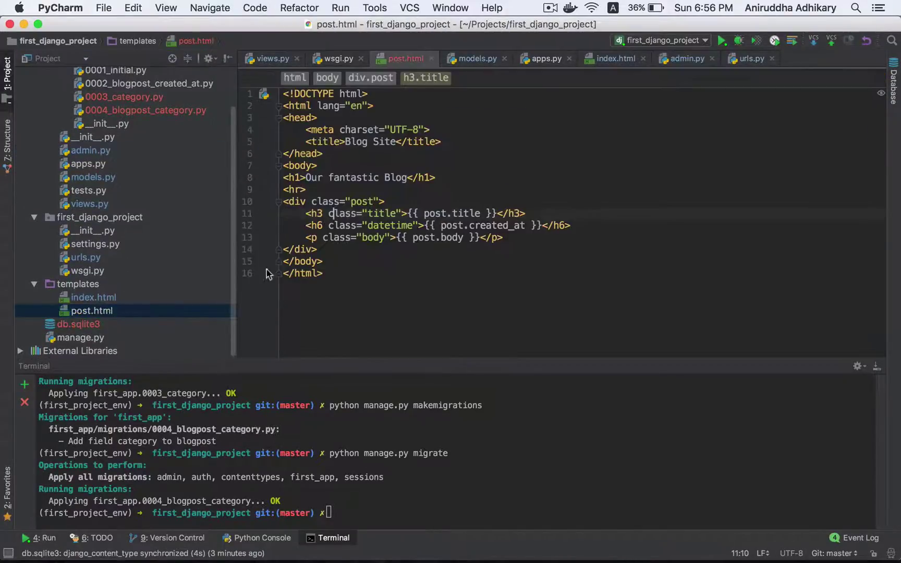
{"action": "left_click", "coordinate": [562, 213]}
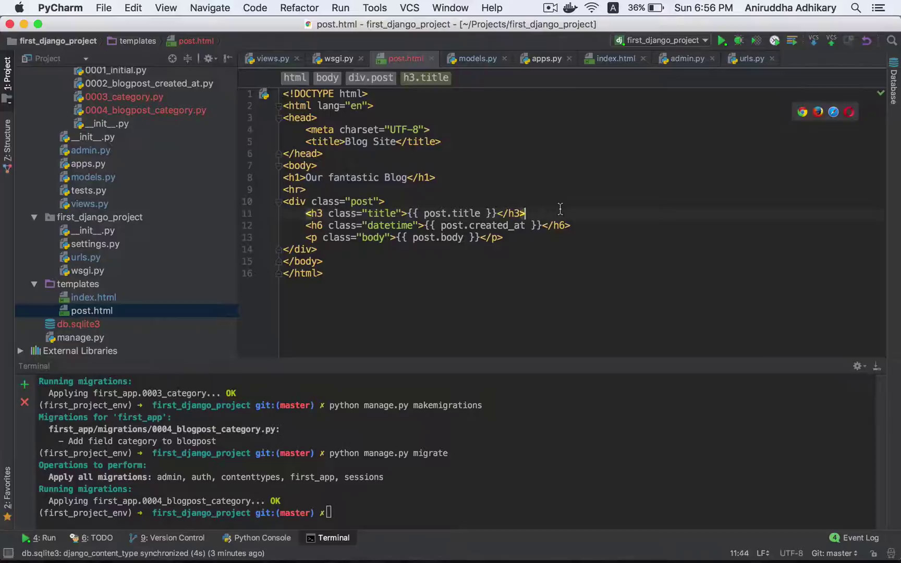
{"action": "key", "text": "super+d"}
{"action": "double_click", "coordinate": [315, 225]}
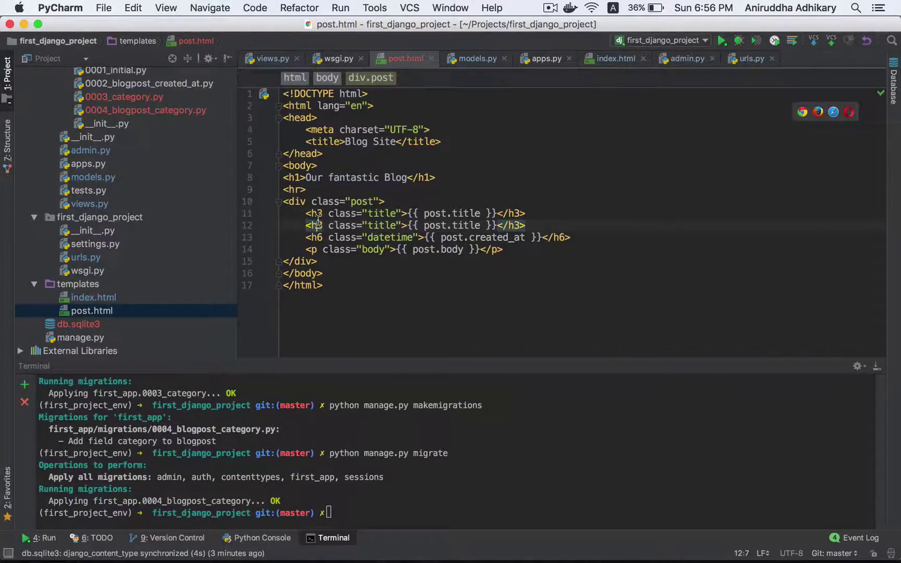
{"action": "type", "text": "h6"}
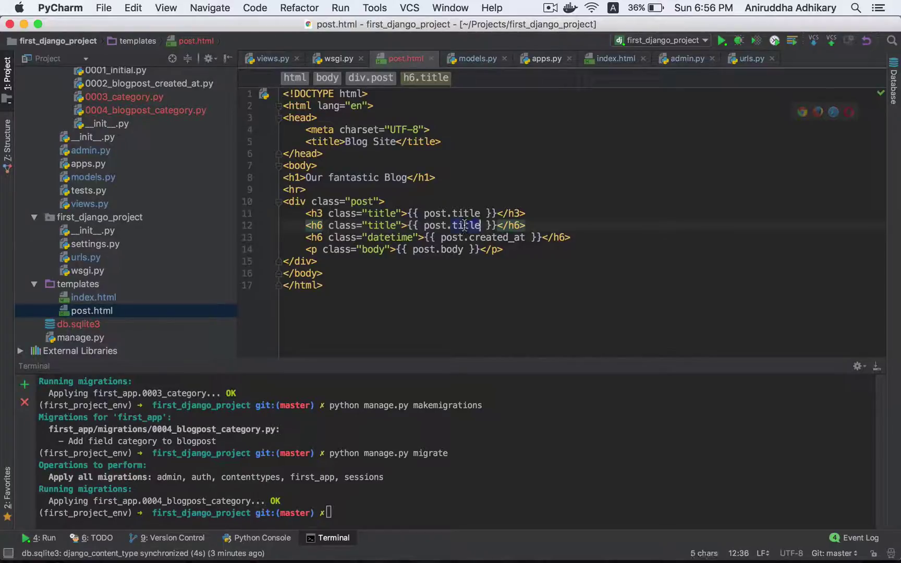
{"action": "double_click", "coordinate": [464, 226]}
{"action": "type", "text": "category"}
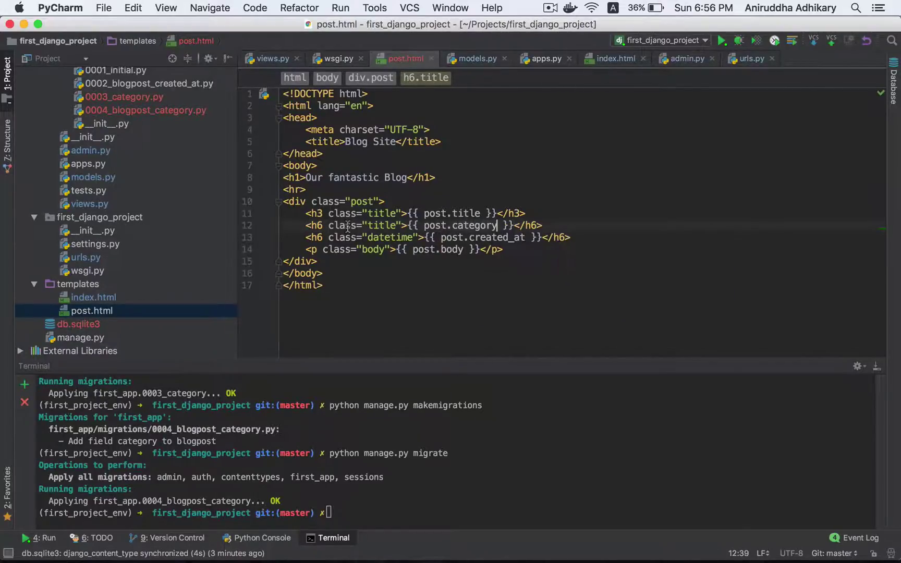
{"action": "mouse_move", "coordinate": [347, 226]}
{"action": "left_click", "coordinate": [407, 226]}
{"action": "mouse_move", "coordinate": [563, 226]}
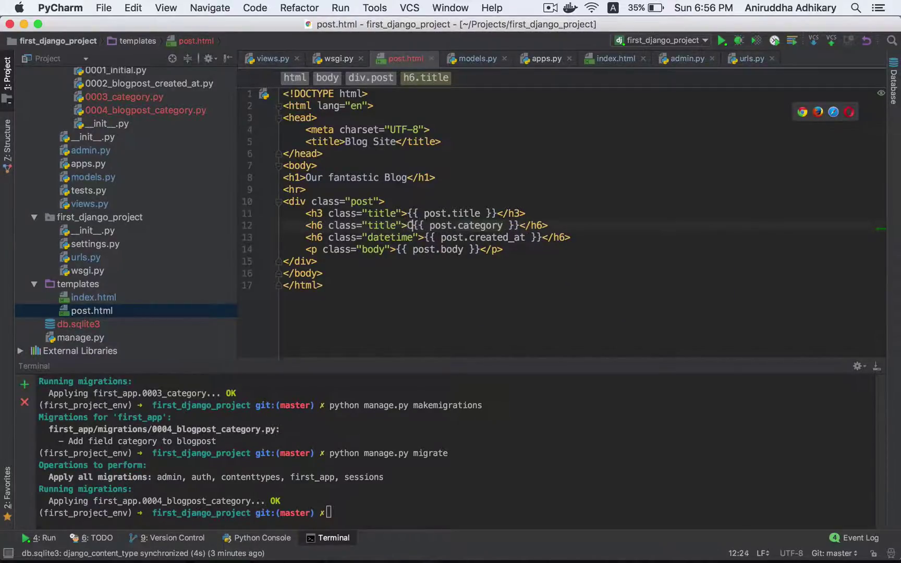
{"action": "type", "text": "Category:"}
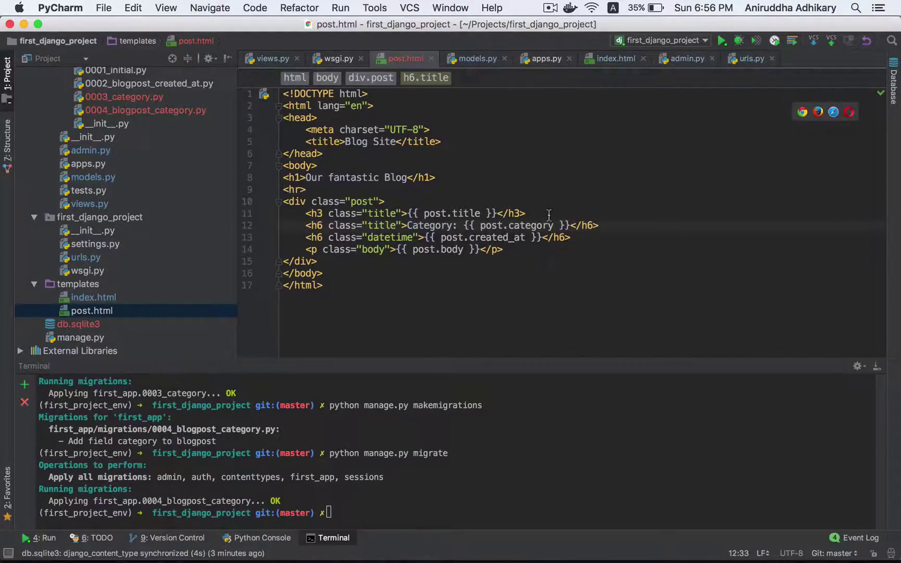
{"action": "key", "text": "super+Tab"}
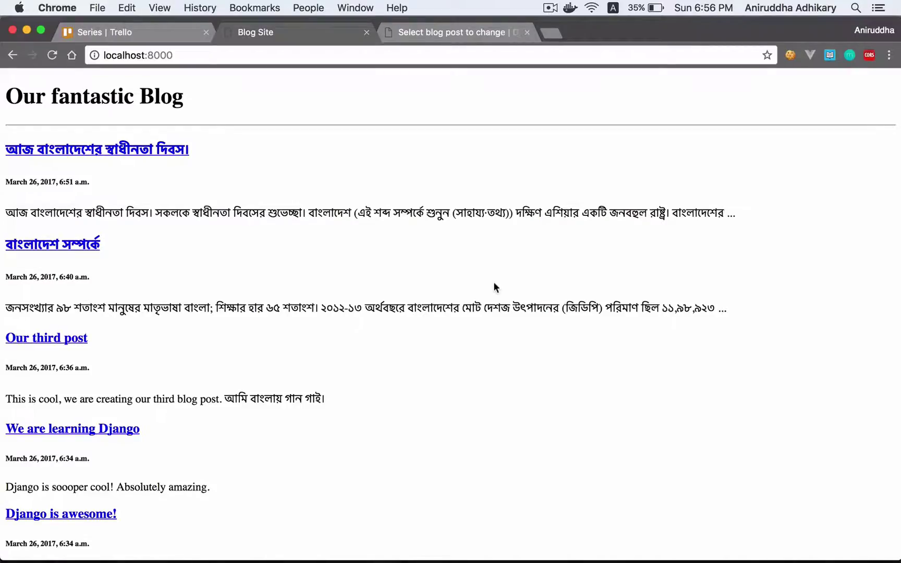
{"action": "key", "text": "super+Tab"}
{"action": "key", "text": "super+Tab"}
{"action": "key", "text": "super+Tab"}
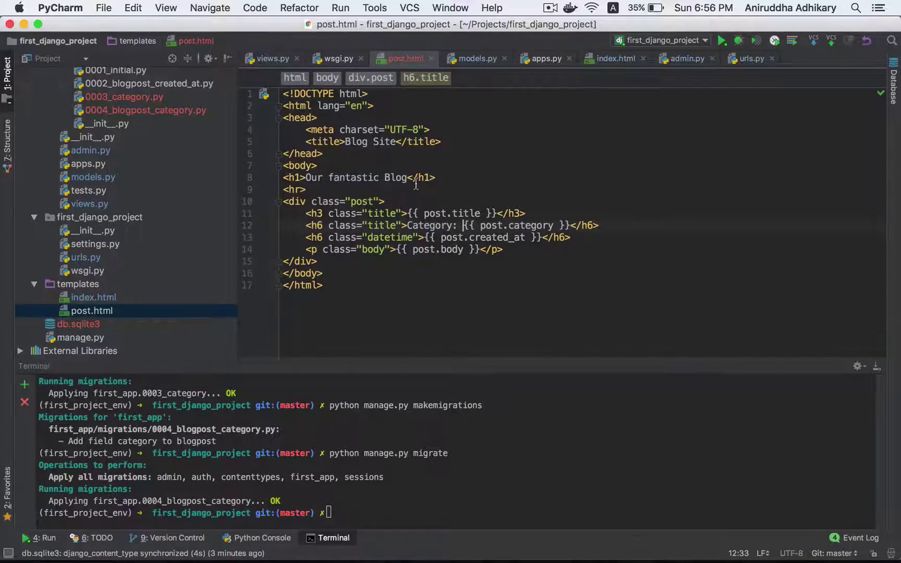
- Copy the category line under the title link in index.html and reformat the template
{"action": "left_click_drag", "start_coordinate": [599, 225], "coordinate": [525, 214]}
{"action": "key", "text": "super+c"}
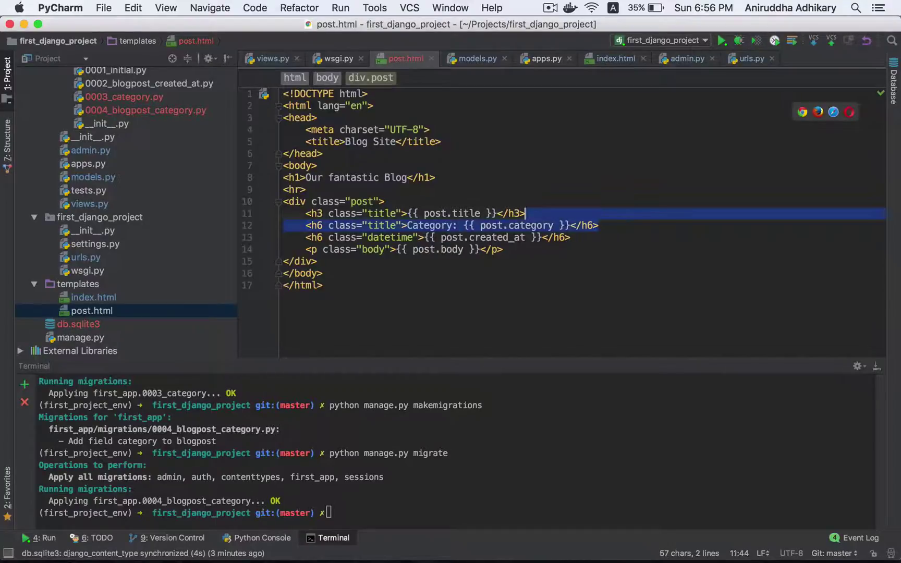
{"action": "double_click", "coordinate": [91, 297]}
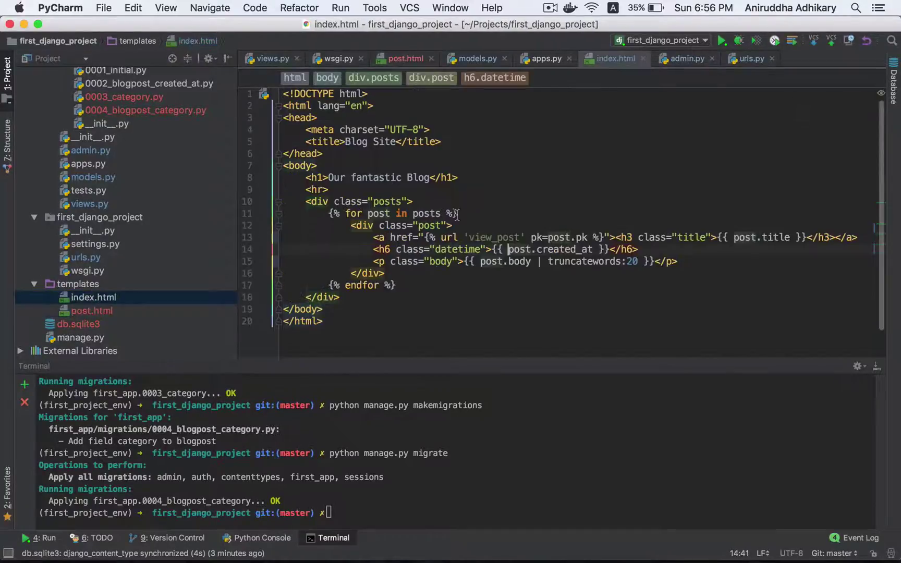
{"action": "left_click", "coordinate": [860, 237]}
{"action": "key", "text": "super+v"}
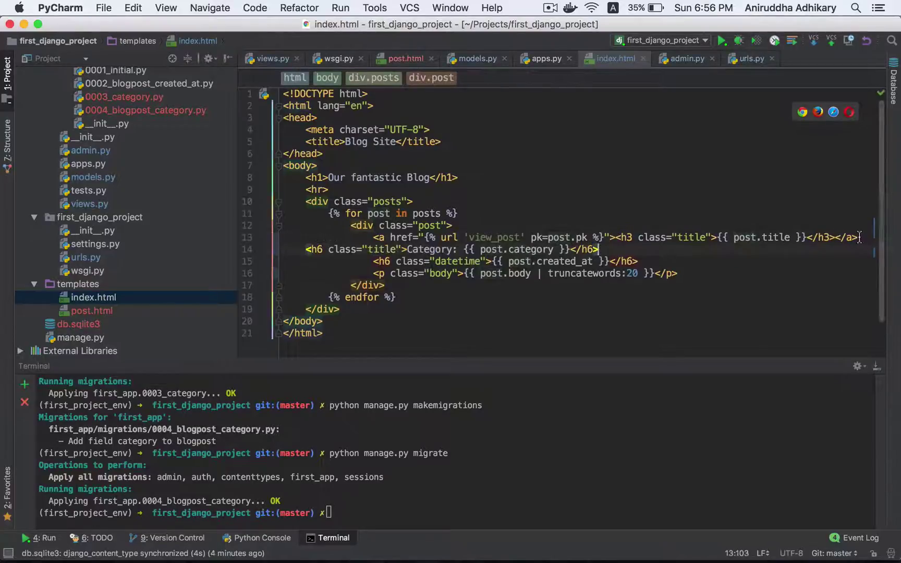
{"action": "key", "text": "super+a"}
{"action": "key", "text": "super+alt+l"}
- Reload the blog and check the Events and History category lines under the posts
{"action": "key", "text": "super+Tab"}
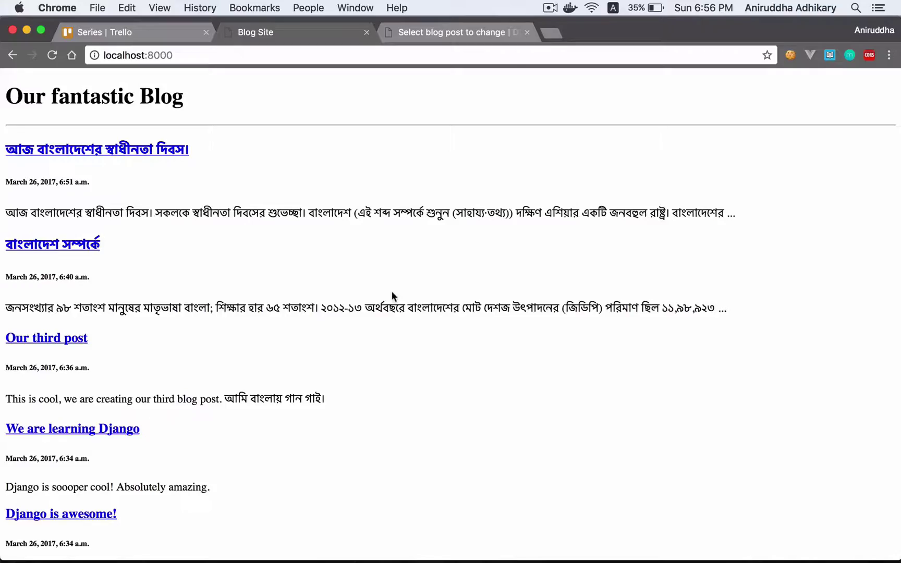
{"action": "key", "text": "super+r"}
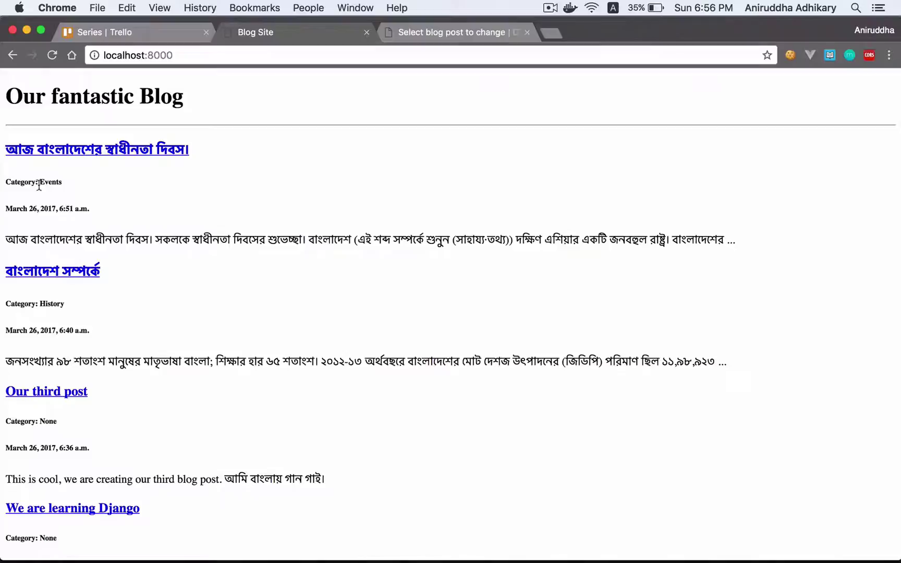
{"action": "left_click_drag", "start_coordinate": [39, 182], "coordinate": [63, 182]}
{"action": "left_click", "coordinate": [55, 311]}
{"action": "double_click", "coordinate": [52, 303]}
- View the first and second posts' detail pages, returning to the list each time
{"action": "left_click", "coordinate": [98, 147]}
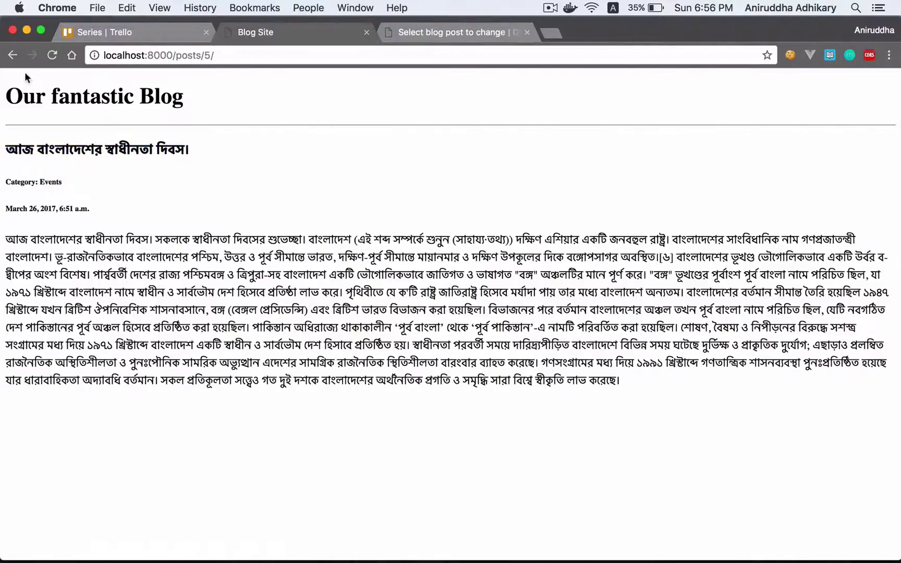
{"action": "left_click", "coordinate": [12, 56]}
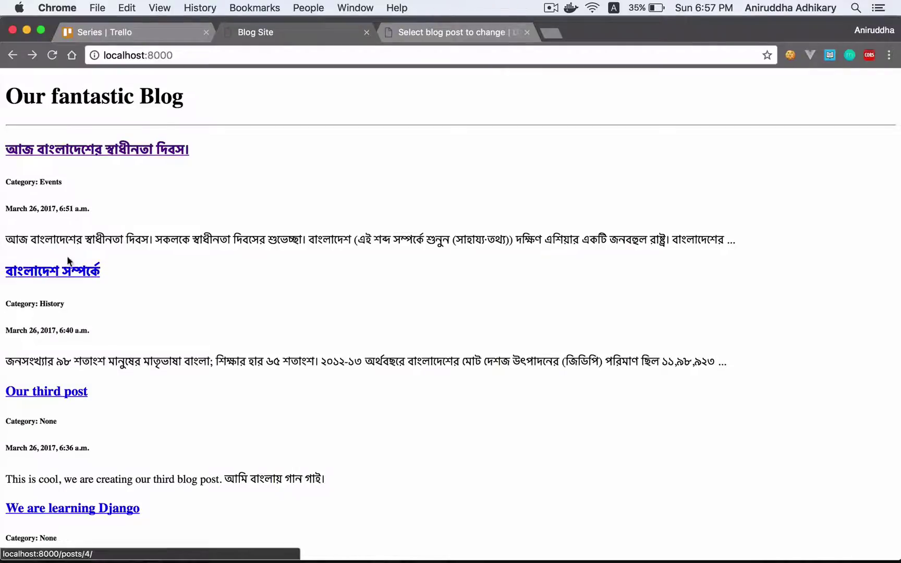
{"action": "left_click", "coordinate": [70, 271]}
{"action": "left_click", "coordinate": [12, 55]}
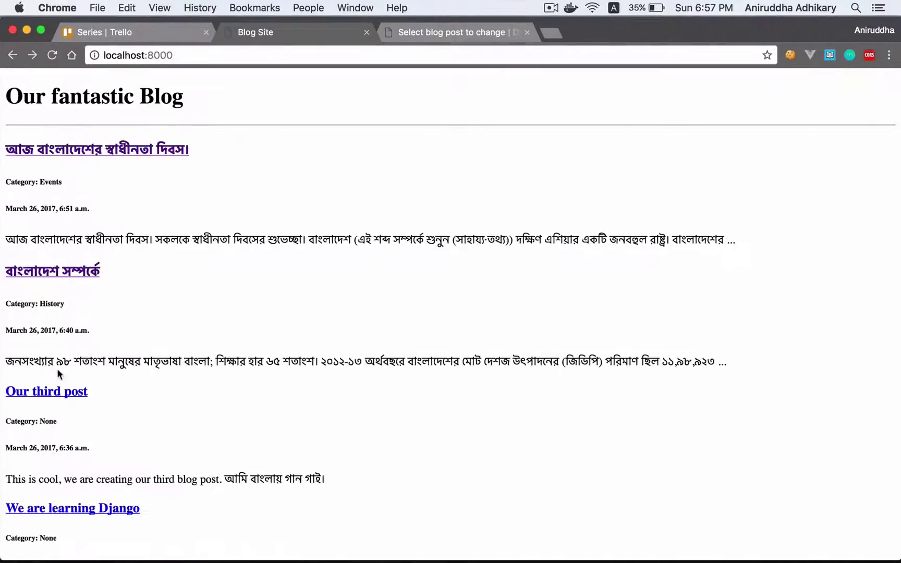
{"action": "scroll", "coordinate": [55, 429], "scroll_direction": "down", "scroll_amount": 3}
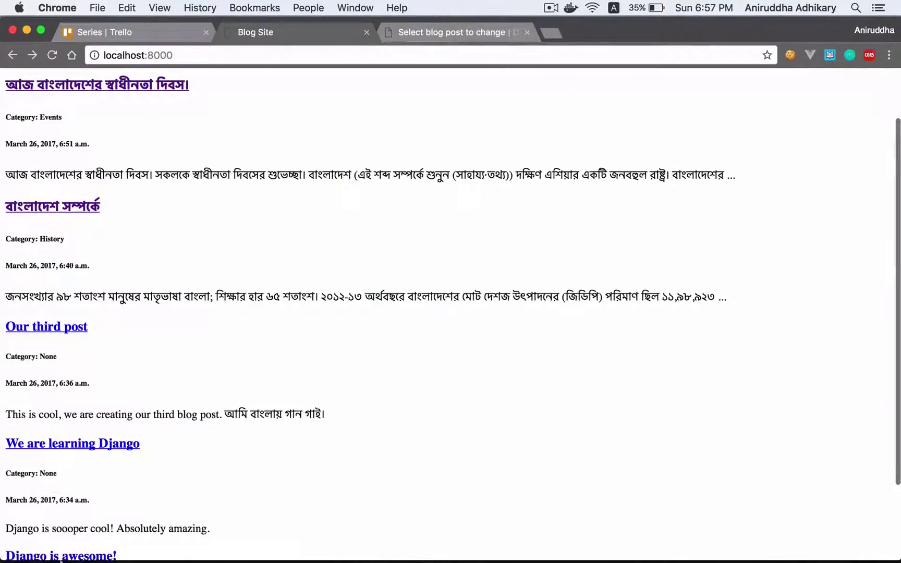
{"action": "scroll", "coordinate": [55, 429], "scroll_direction": "down", "scroll_amount": 3}
- Inspect the 'None' category under 'Our third post' and 'We are learning Django', zoomed in
{"action": "double_click", "coordinate": [47, 258]}
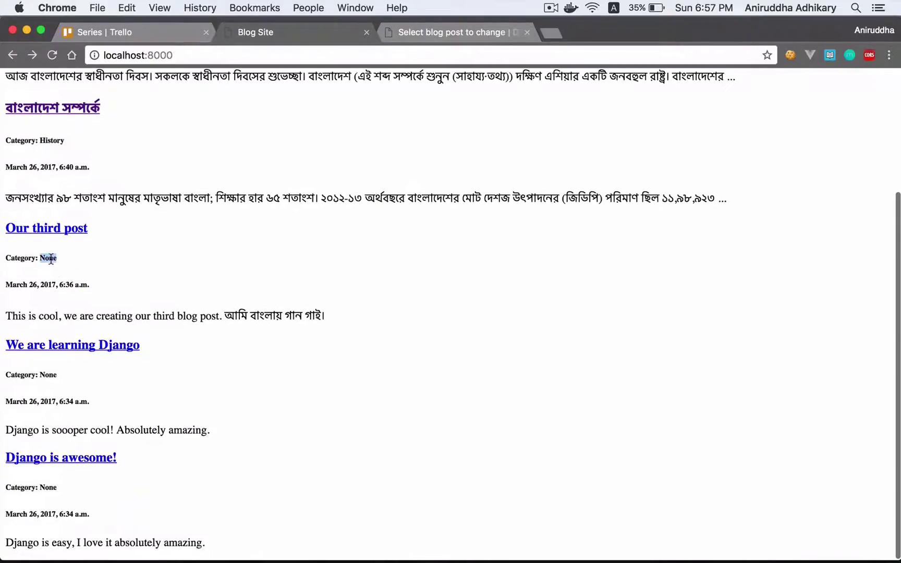
{"action": "double_click", "coordinate": [48, 375]}
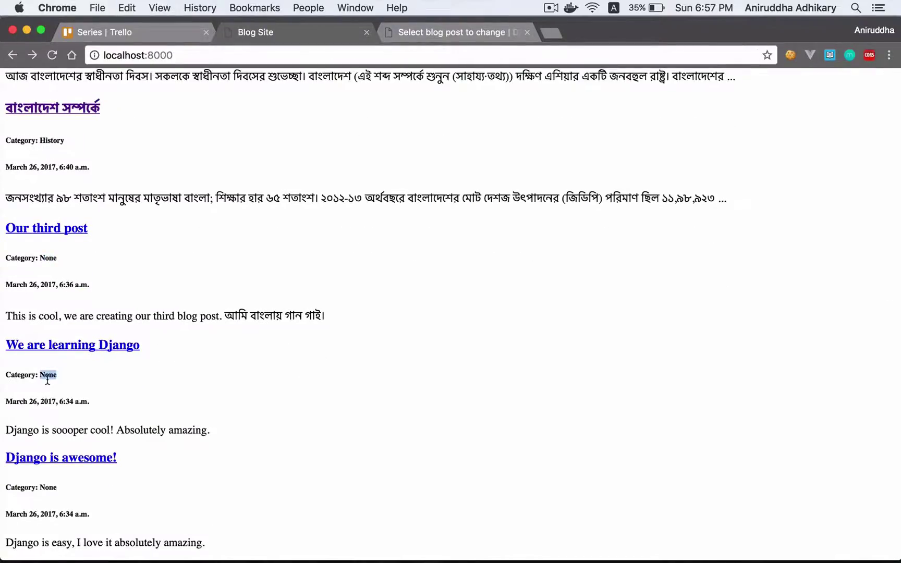
{"action": "key", "text": "super+plus"}
{"action": "key", "text": "super+plus"}
{"action": "key", "text": "super+plus"}
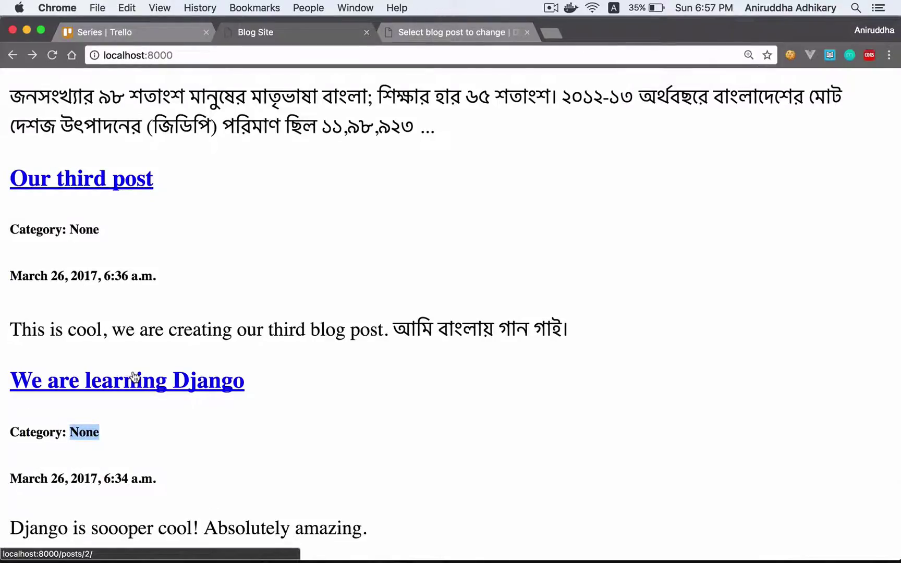
{"action": "key", "text": "super+Tab"}
- In index.html, move the h6 Category line inside an {% if post.category %} block
{"action": "left_click", "coordinate": [415, 250]}
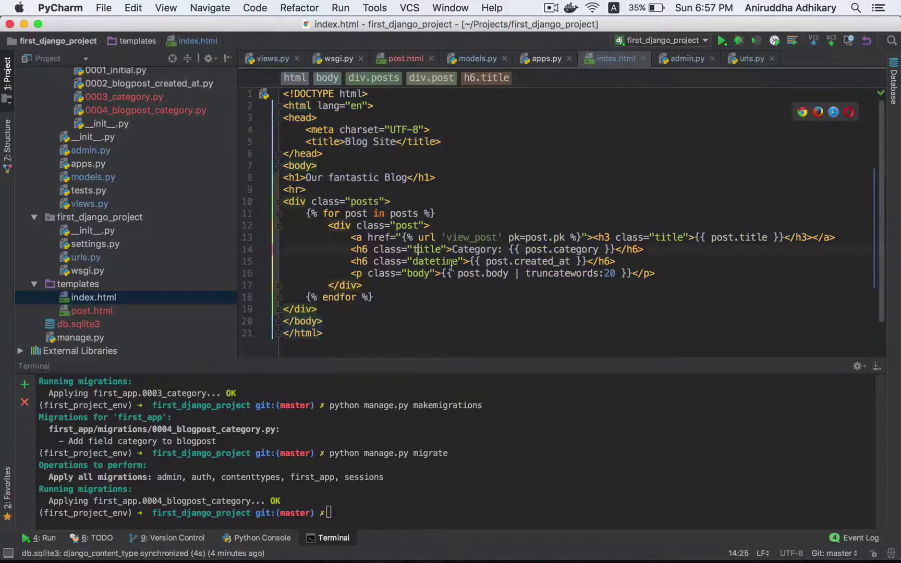
{"action": "left_click_drag", "start_coordinate": [643, 250], "coordinate": [351, 249]}
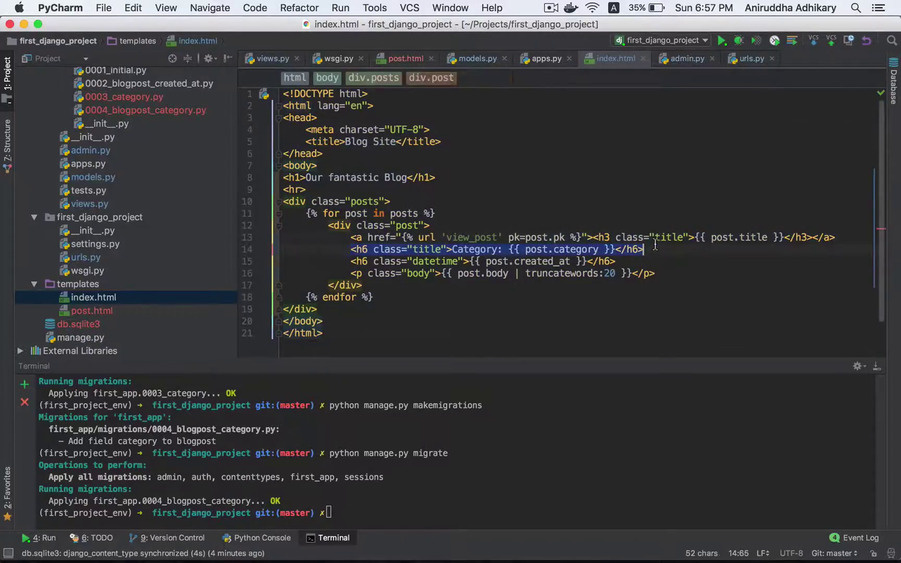
{"action": "key", "text": "BackSpace"}
{"action": "type", "text": "{"}
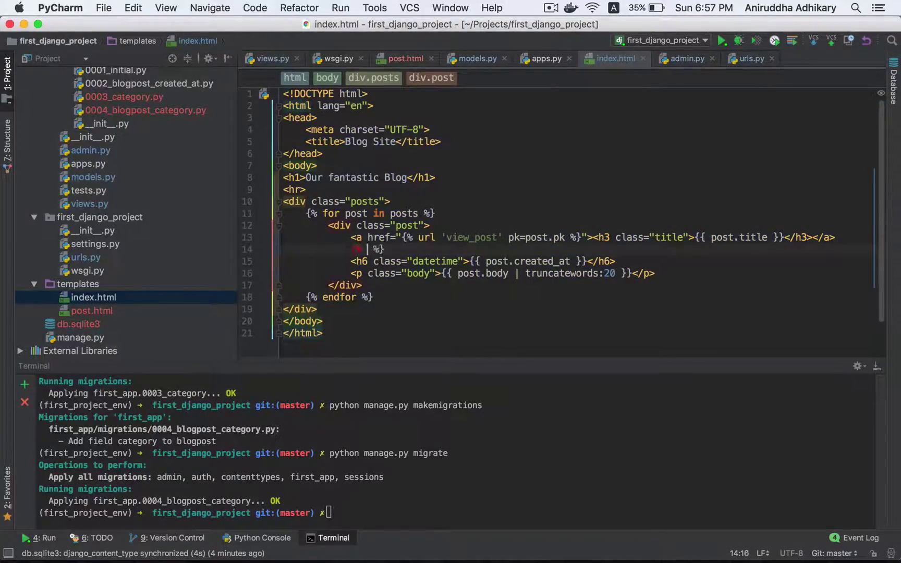
{"action": "type", "text": "% if pos"}
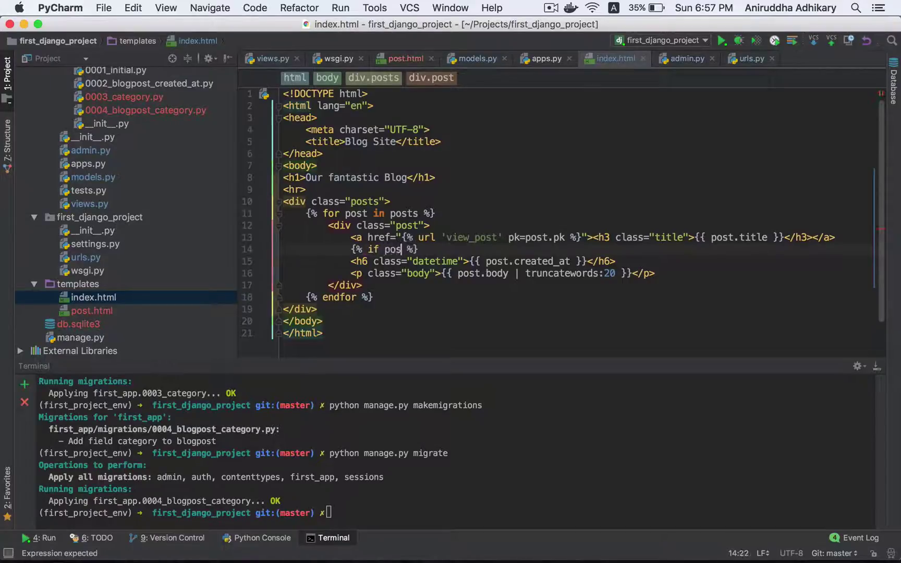
{"action": "type", "text": "t.category"}
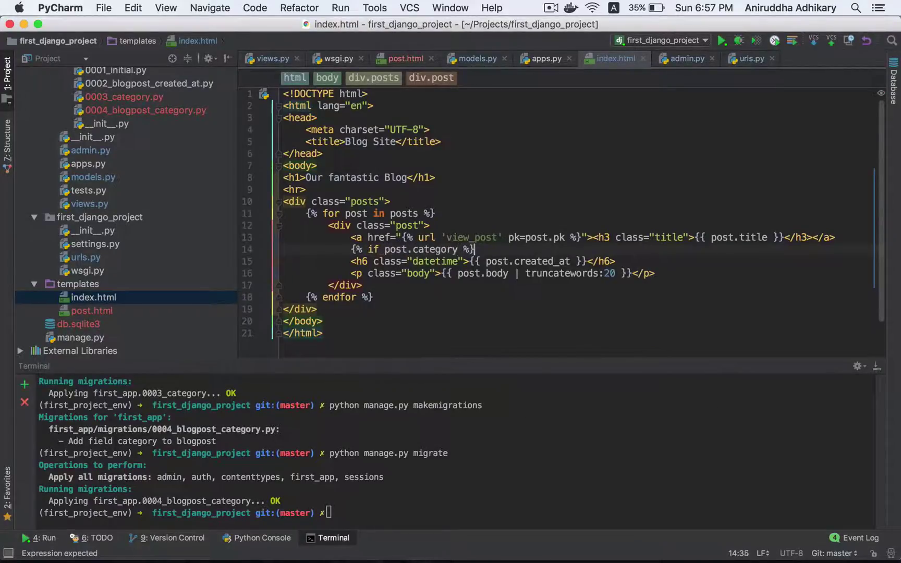
{"action": "key", "text": "Return"}
{"action": "type", "text": "% endif %}"}
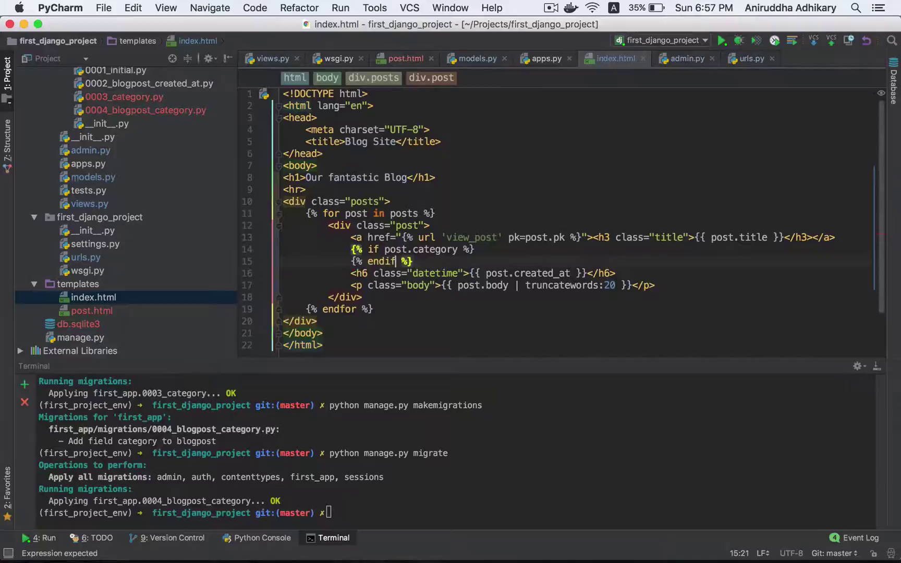
{"action": "left_click", "coordinate": [659, 249]}
{"action": "key", "text": "Return"}
{"action": "key", "text": "super+v"}
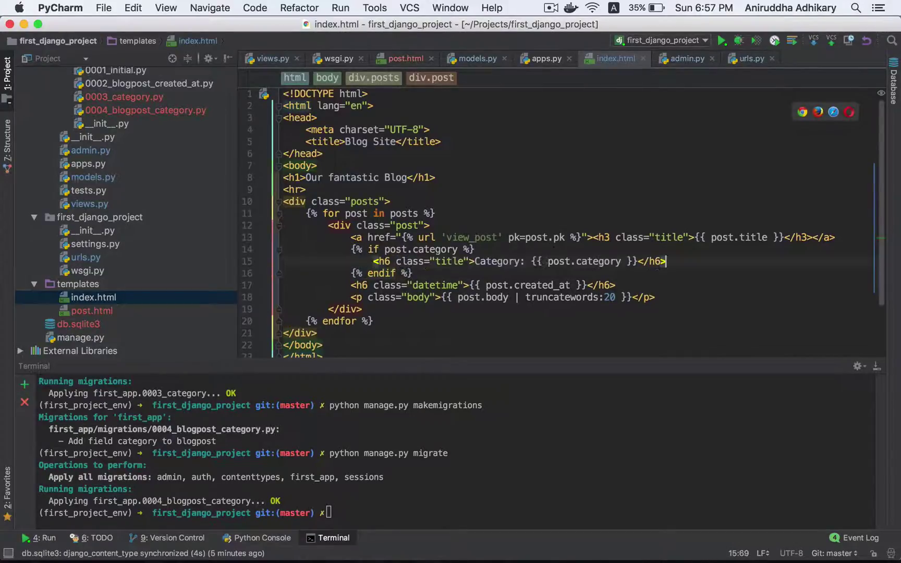
{"action": "left_click_drag", "start_coordinate": [350, 249], "coordinate": [414, 273]}
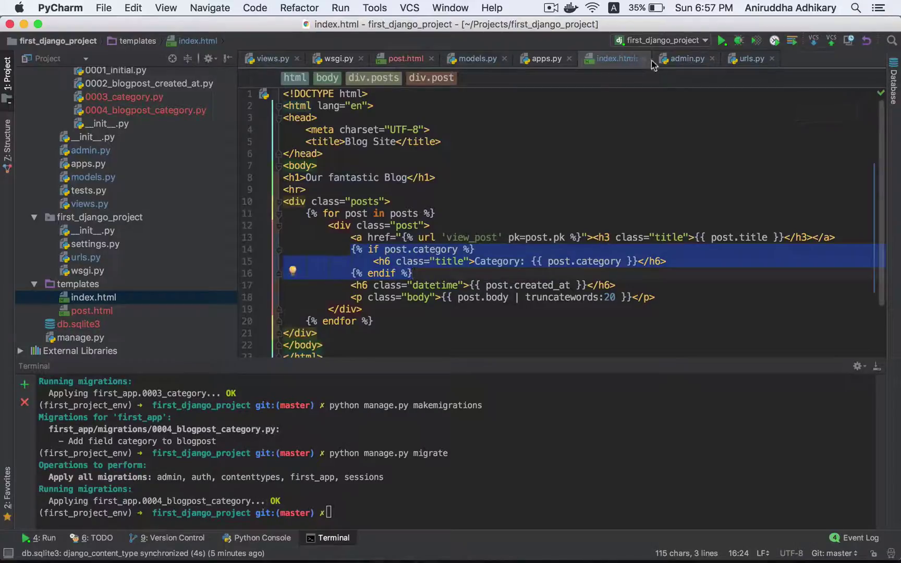
- Wrap post.html's Category heading in an if post.category block, reformat, and save
{"action": "left_click", "coordinate": [91, 310]}
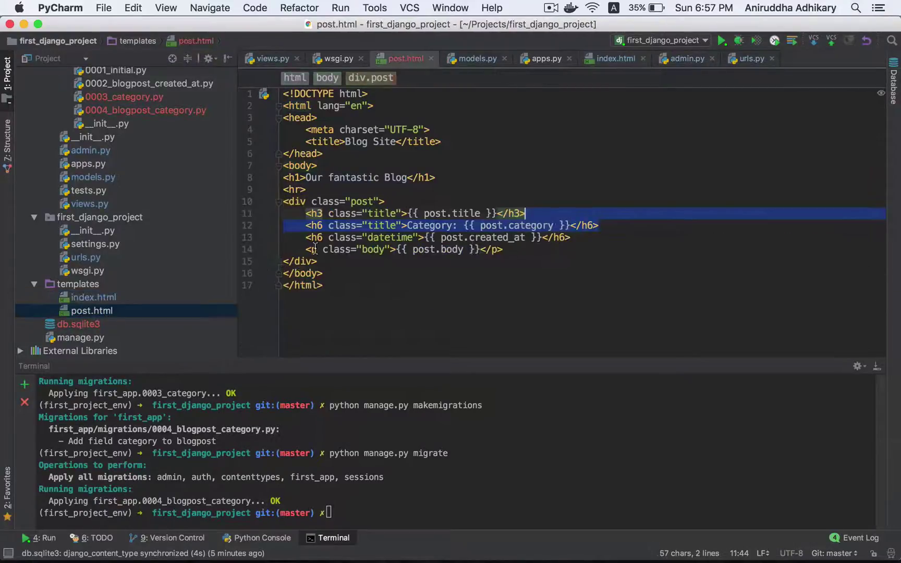
{"action": "left_click", "coordinate": [310, 225]}
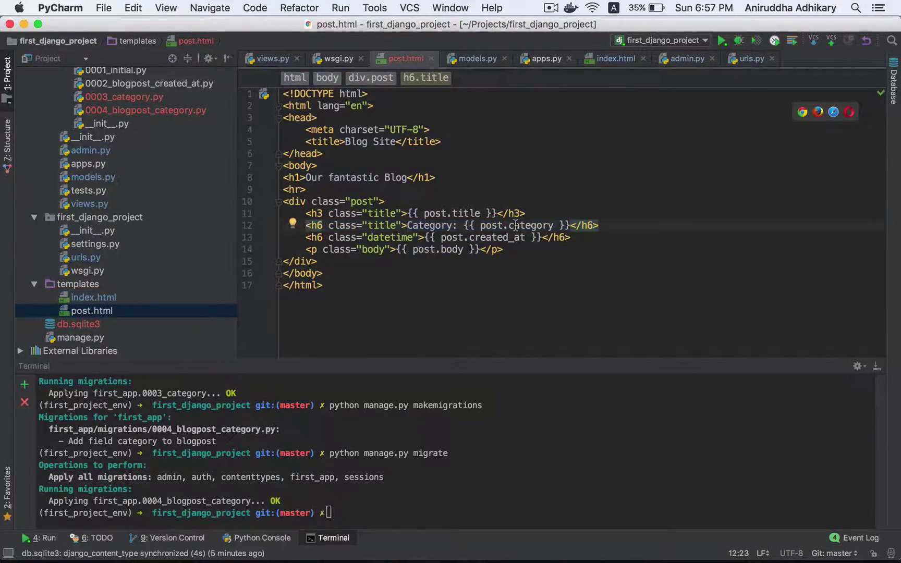
{"action": "left_click_drag", "start_coordinate": [593, 225], "coordinate": [307, 225]}
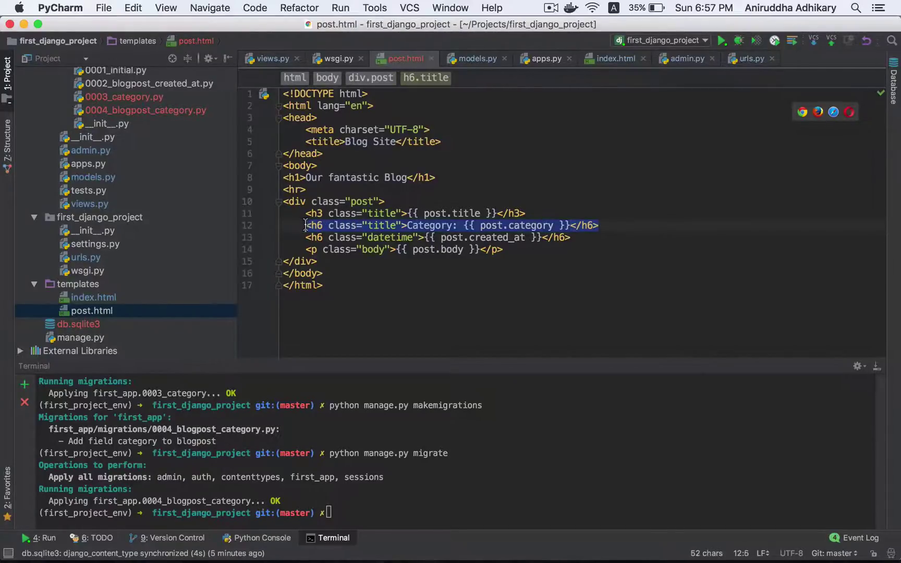
{"action": "key", "text": "alt+super+t"}
{"action": "key", "text": "Return"}
{"action": "key", "text": "super+a"}
{"action": "key", "text": "alt+super+l"}
{"action": "key", "text": "super+s"}
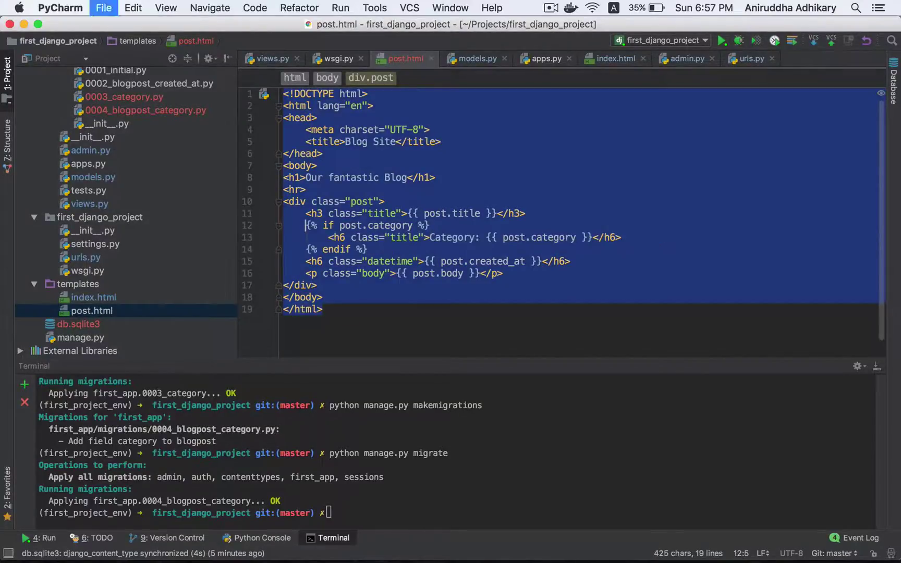
{"action": "key", "text": "super+Tab"}
- Reload the blog and check category display on 'We are learning Django', History and 'Our third post'
{"action": "key", "text": "super+r"}
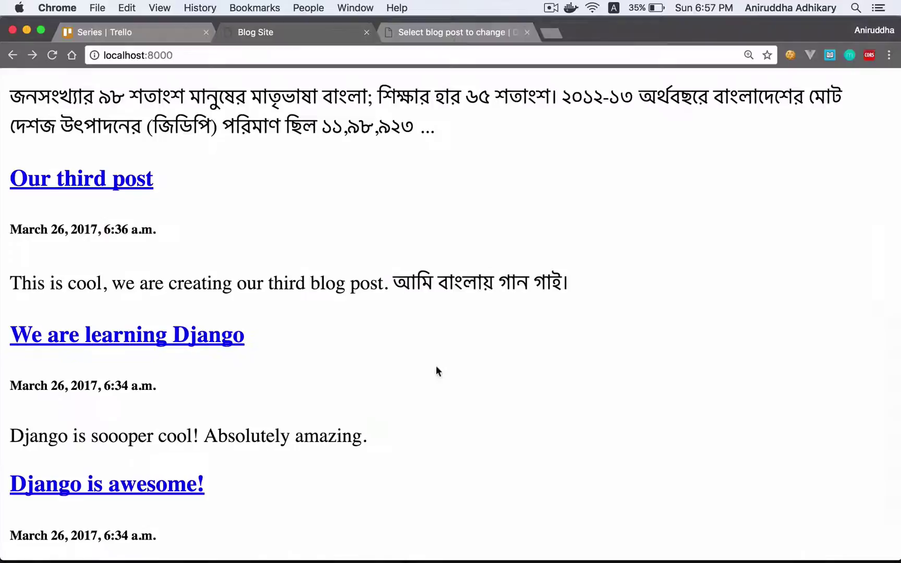
{"action": "left_click", "coordinate": [149, 335]}
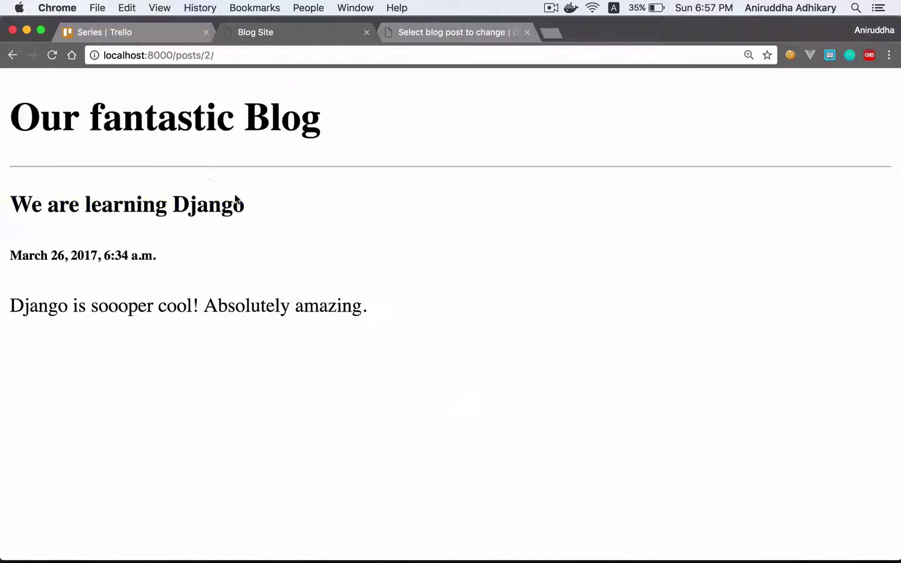
{"action": "left_click", "coordinate": [12, 55]}
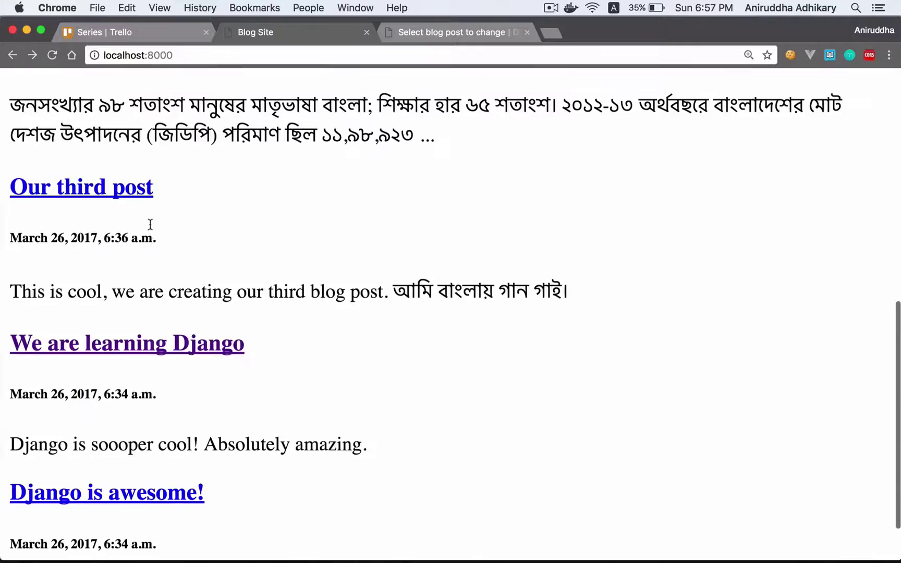
{"action": "scroll", "coordinate": [124, 282], "scroll_direction": "up", "scroll_amount": 5}
{"action": "left_click", "coordinate": [92, 243]}
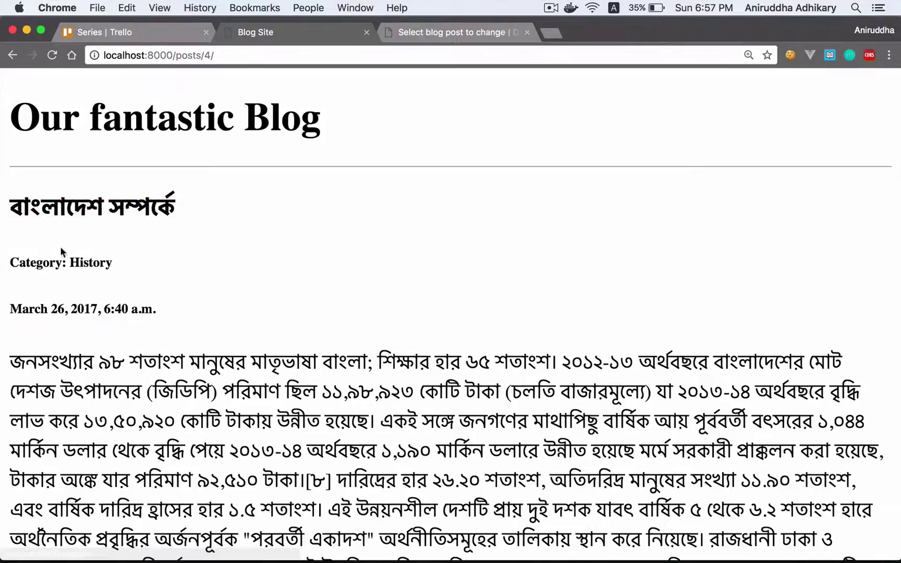
{"action": "left_click_drag", "start_coordinate": [10, 262], "coordinate": [113, 261]}
{"action": "left_click", "coordinate": [12, 55]}
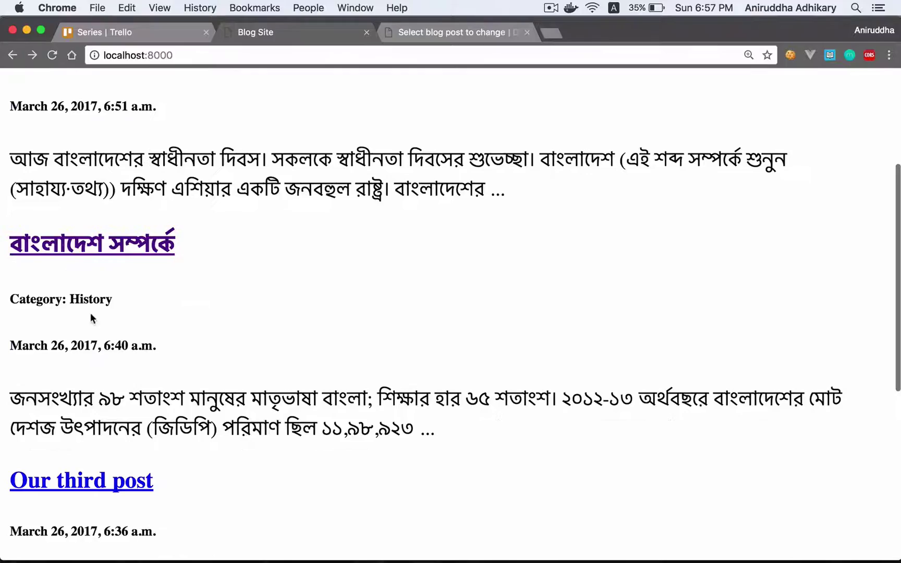
{"action": "scroll", "coordinate": [92, 317], "scroll_direction": "down", "scroll_amount": 3}
{"action": "left_click", "coordinate": [81, 341]}
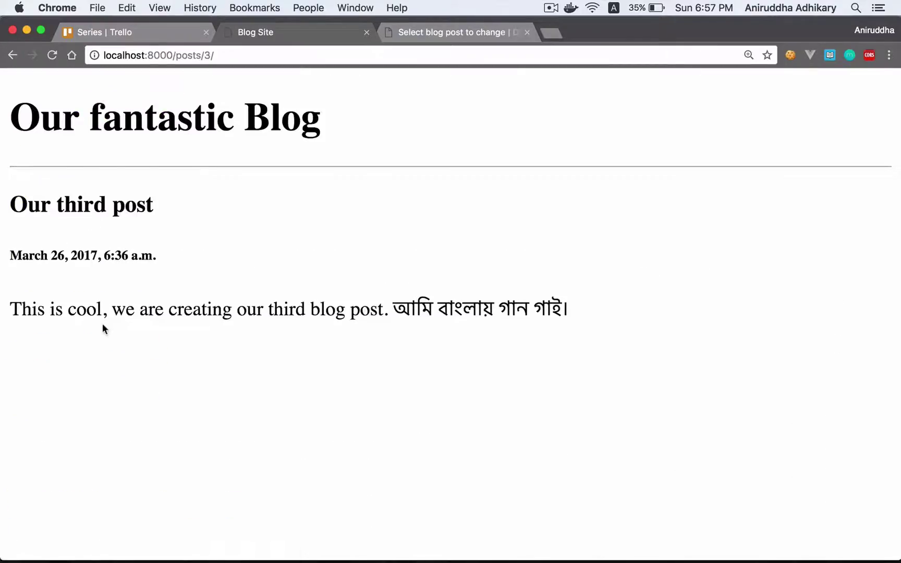